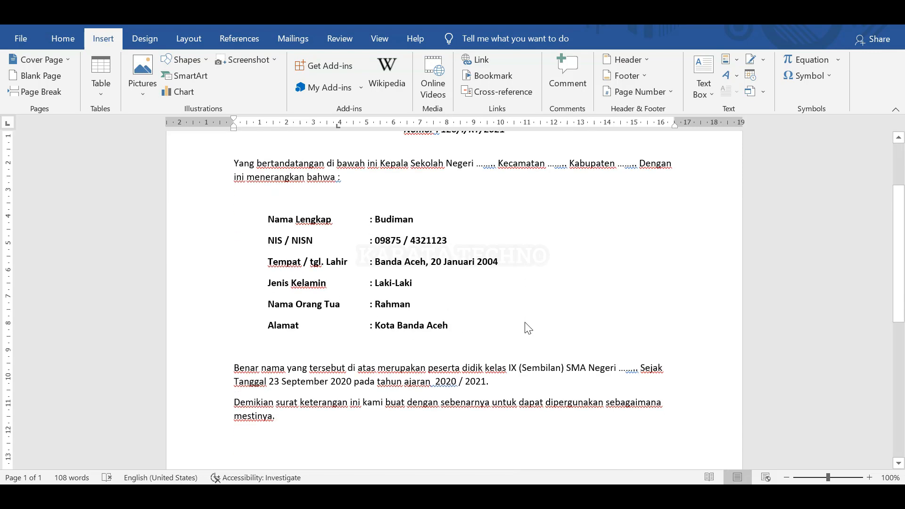
Select the entire Surat Keterangan letter for copying.
{"action": "scroll", "coordinate": [528, 328], "scroll_direction": "up", "scroll_amount": 10}
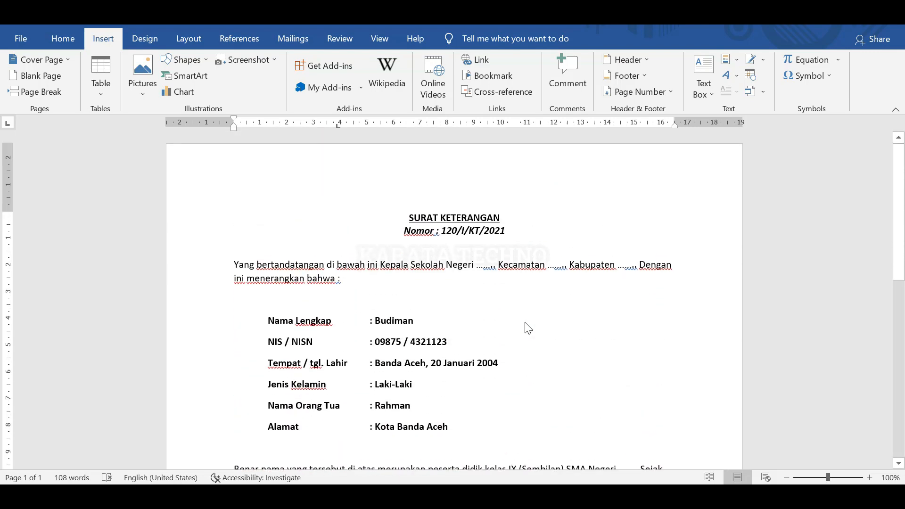
{"action": "scroll", "coordinate": [527, 328], "scroll_direction": "down", "scroll_amount": 3}
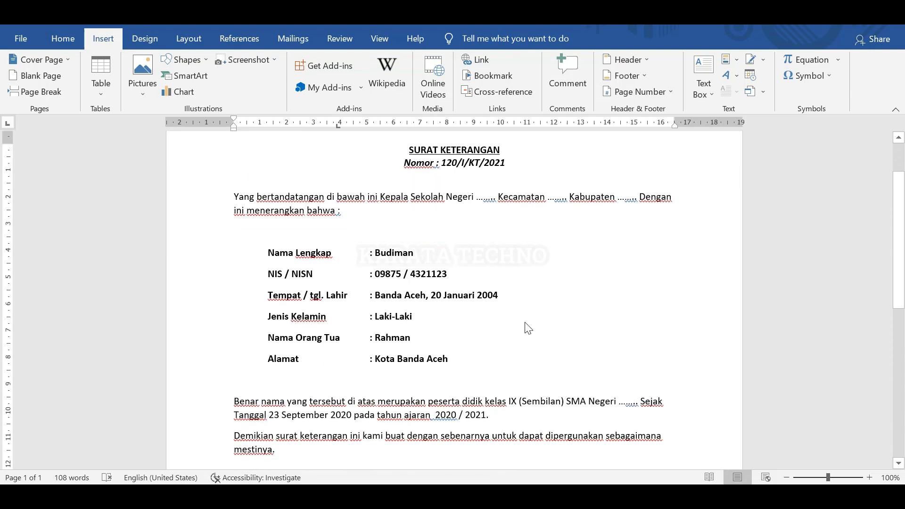
{"action": "scroll", "coordinate": [528, 328], "scroll_direction": "down", "scroll_amount": 3}
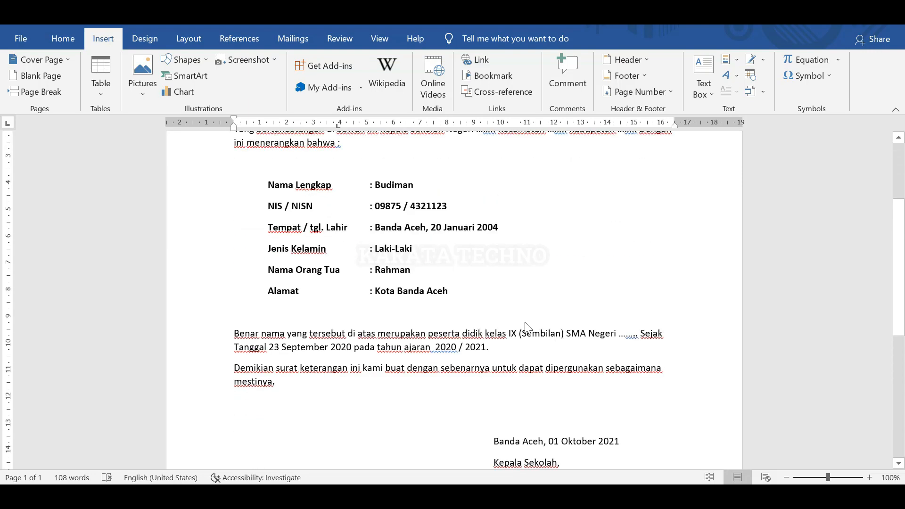
{"action": "scroll", "coordinate": [527, 328], "scroll_direction": "down", "scroll_amount": 4}
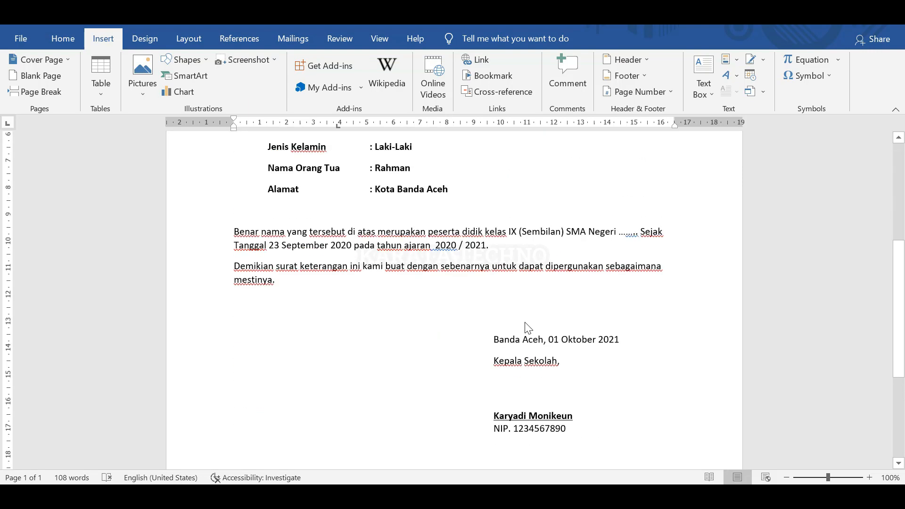
{"action": "scroll", "coordinate": [527, 328], "scroll_direction": "up", "scroll_amount": 10}
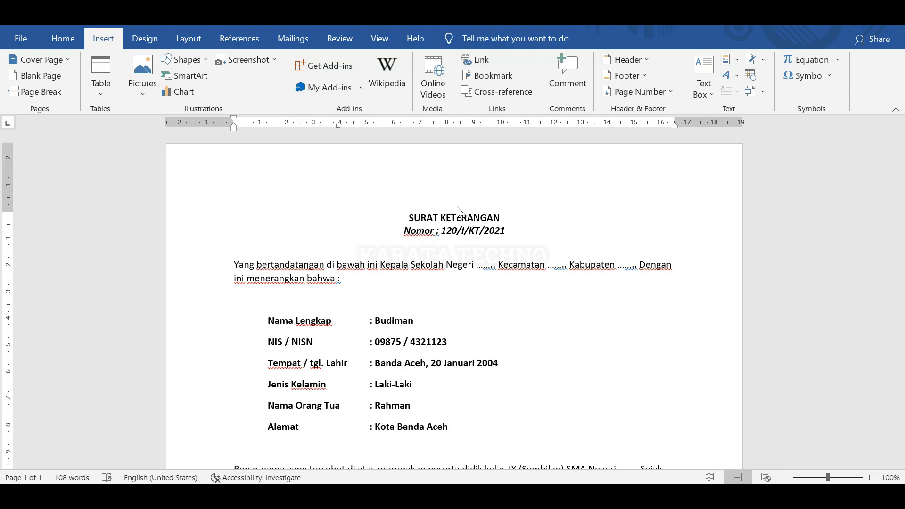
{"action": "scroll", "coordinate": [457, 209], "scroll_direction": "down", "scroll_amount": 8}
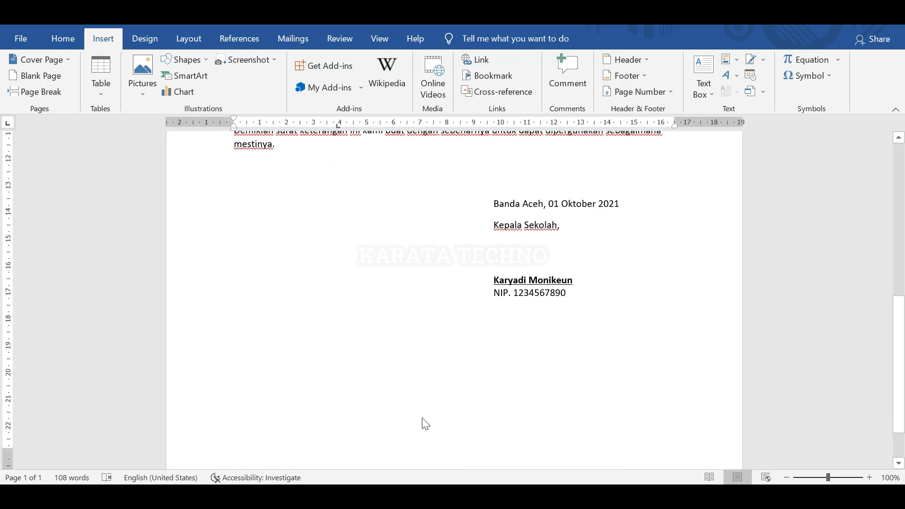
{"action": "scroll", "coordinate": [429, 424], "scroll_direction": "up", "scroll_amount": 8}
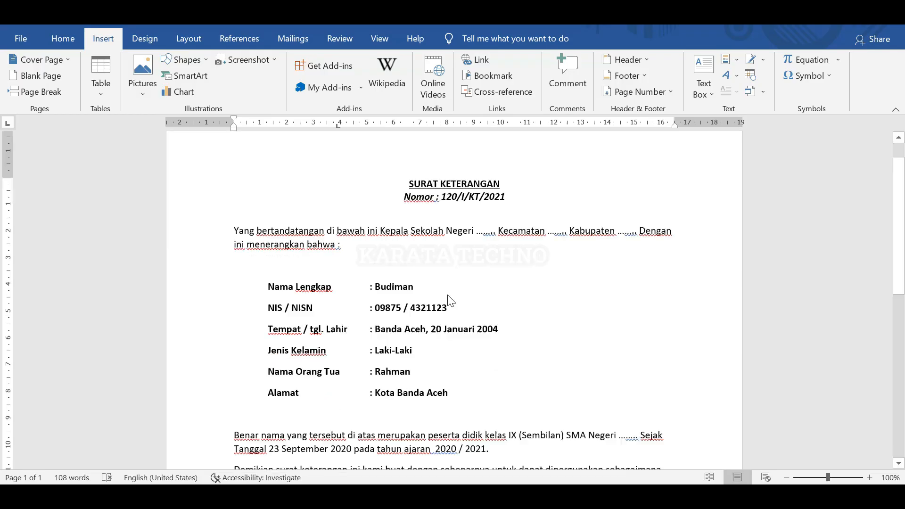
{"action": "scroll", "coordinate": [450, 300], "scroll_direction": "down", "scroll_amount": 8}
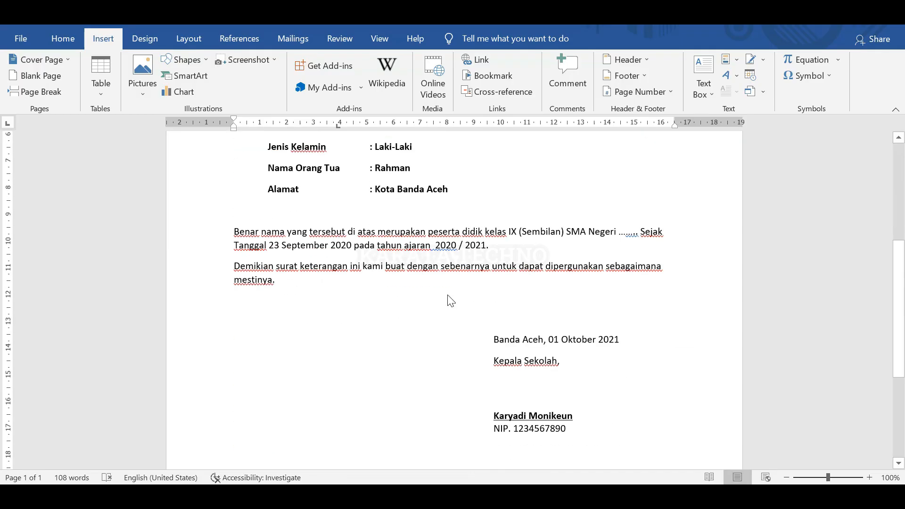
{"action": "scroll", "coordinate": [449, 300], "scroll_direction": "up", "scroll_amount": 10}
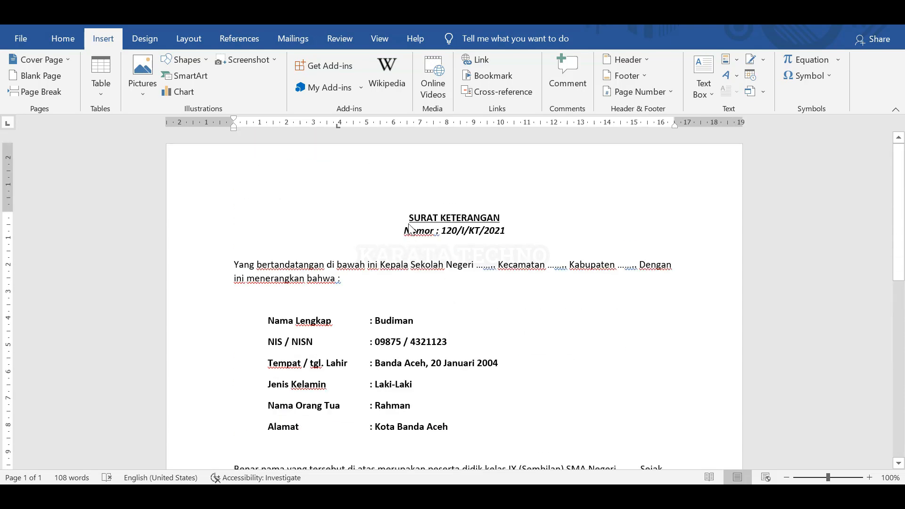
{"action": "scroll", "coordinate": [369, 292], "scroll_direction": "down", "scroll_amount": 9}
{"action": "scroll", "coordinate": [368, 292], "scroll_direction": "up", "scroll_amount": 9}
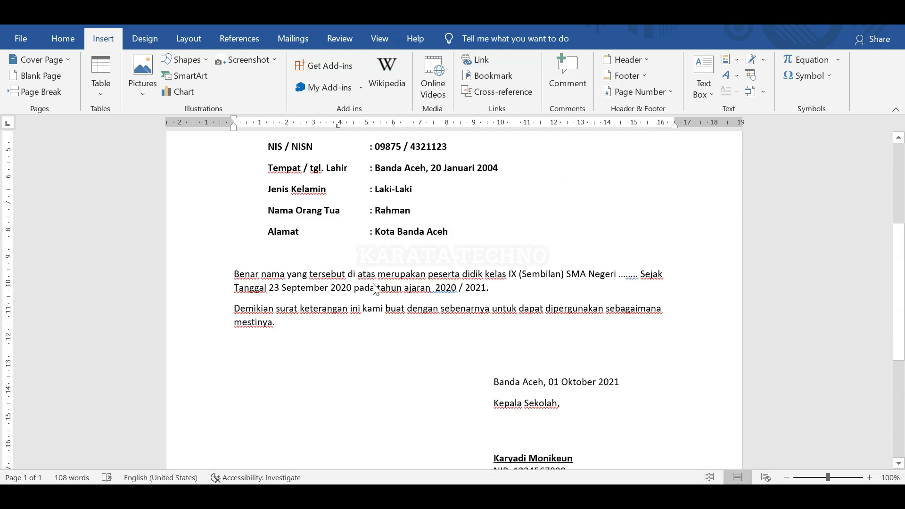
{"action": "key", "text": "ctrl+a"}
{"action": "key", "text": "ctrl+c"}
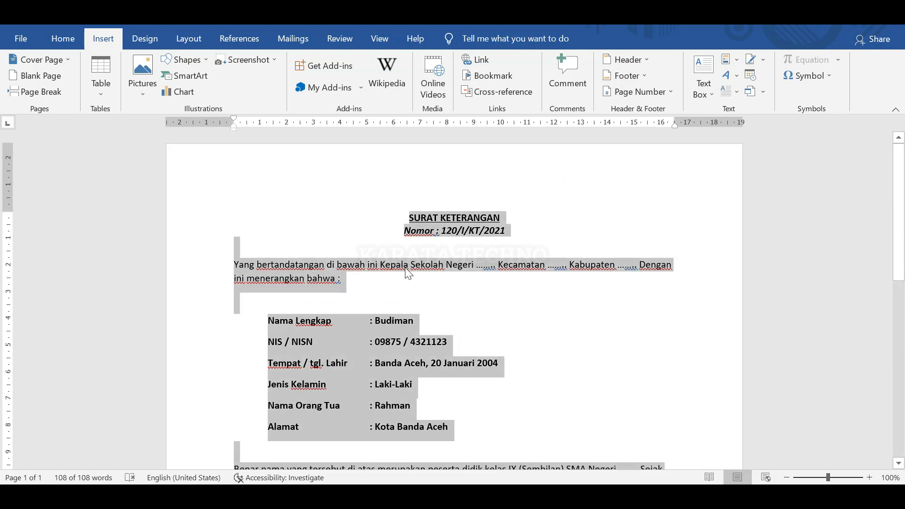
{"action": "scroll", "coordinate": [406, 269], "scroll_direction": "down", "scroll_amount": 10}
Insert a blank page after the letter and paste the copied letter onto it.
{"action": "left_click", "coordinate": [378, 414]}
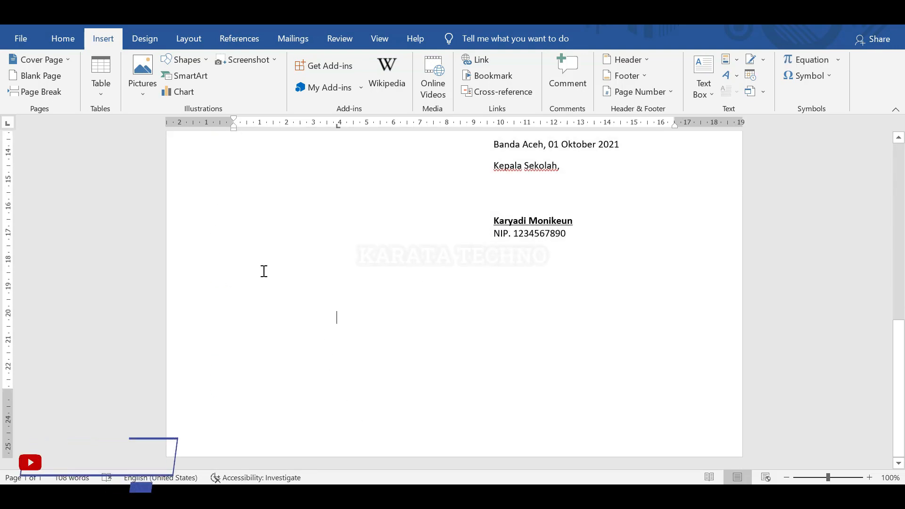
{"action": "left_click", "coordinate": [44, 78]}
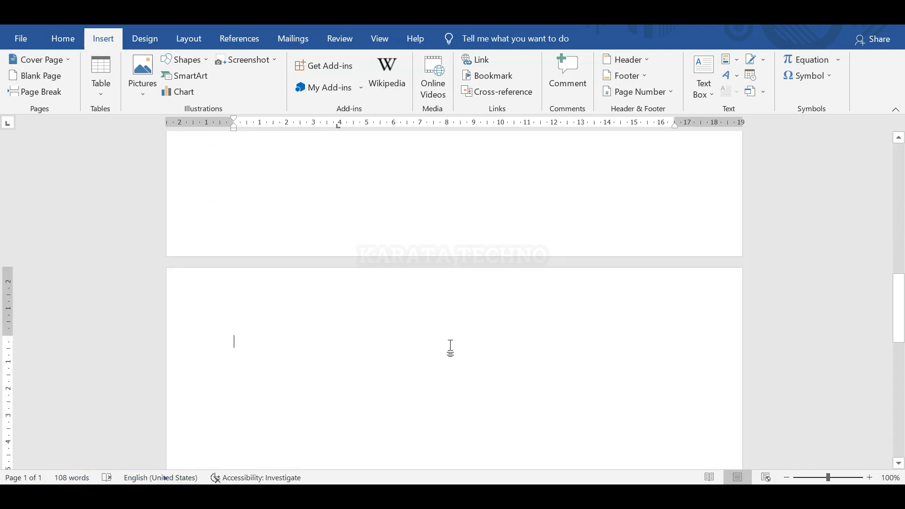
{"action": "key", "text": "ctrl+v"}
{"action": "scroll", "coordinate": [481, 320], "scroll_direction": "up", "scroll_amount": 8}
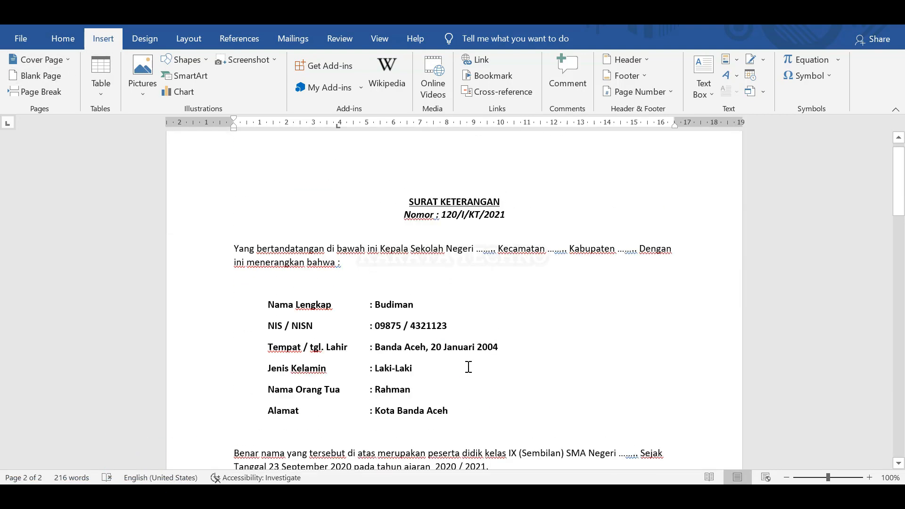
{"action": "scroll", "coordinate": [467, 372], "scroll_direction": "down", "scroll_amount": 10}
{"action": "scroll", "coordinate": [461, 377], "scroll_direction": "up", "scroll_amount": 7}
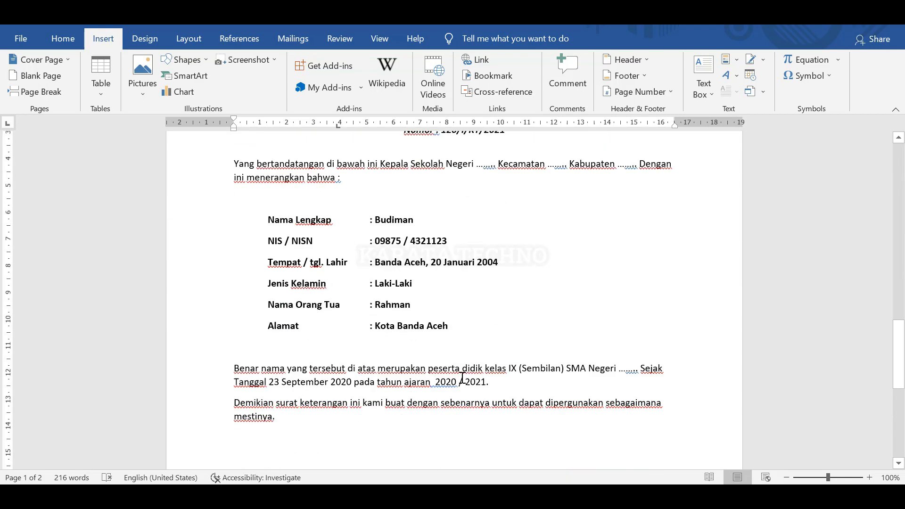
{"action": "scroll", "coordinate": [462, 377], "scroll_direction": "down", "scroll_amount": 9}
{"action": "scroll", "coordinate": [465, 376], "scroll_direction": "up", "scroll_amount": 15}
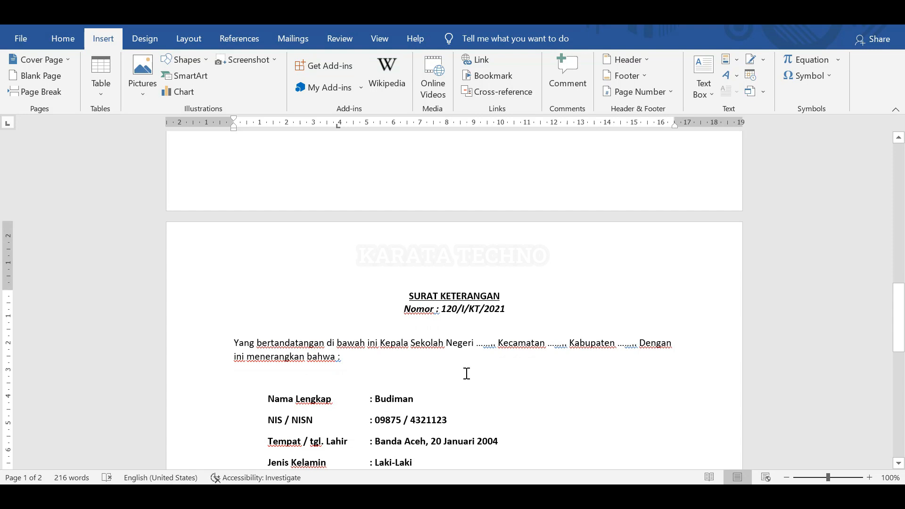
{"action": "scroll", "coordinate": [467, 367], "scroll_direction": "down", "scroll_amount": 2}
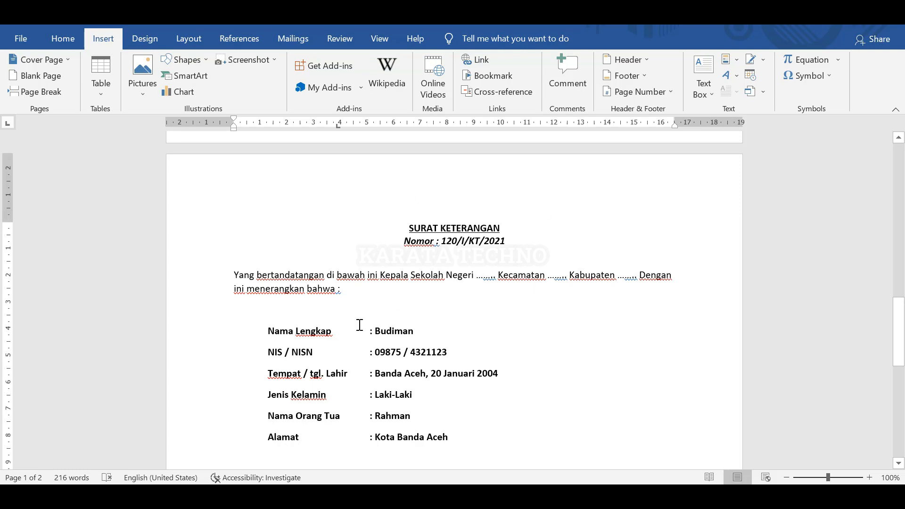
{"action": "scroll", "coordinate": [439, 347], "scroll_direction": "up", "scroll_amount": 4}
{"action": "left_click", "coordinate": [398, 220]}
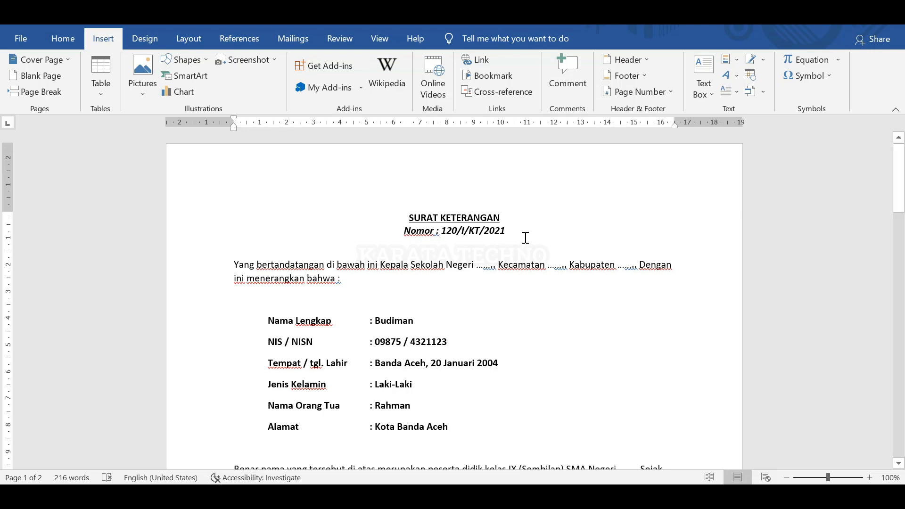
Type 'DINAS PENDIDIKAN KOTA .......', 'SMA NEGERI .........' and 'Jl. Sudah Jadi' above the title, then select them.
{"action": "scroll", "coordinate": [511, 240], "scroll_direction": "up", "scroll_amount": 1}
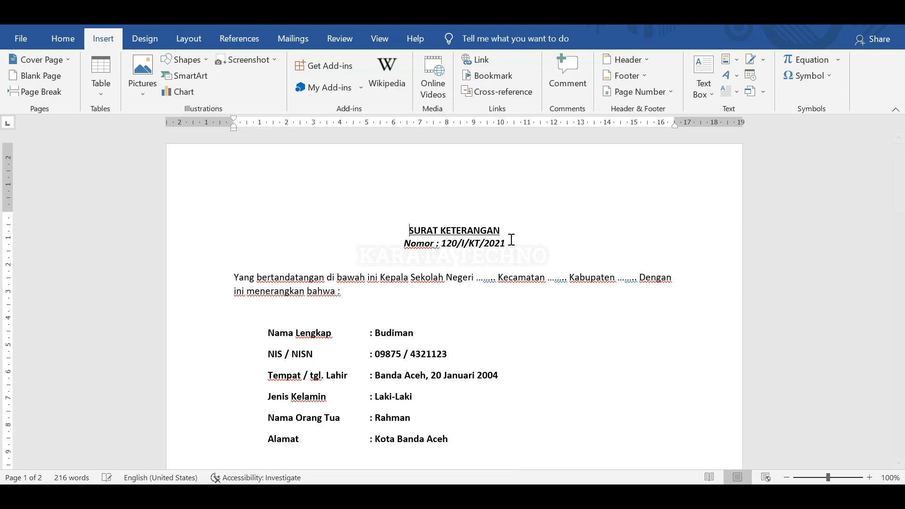
{"action": "left_click", "coordinate": [453, 213]}
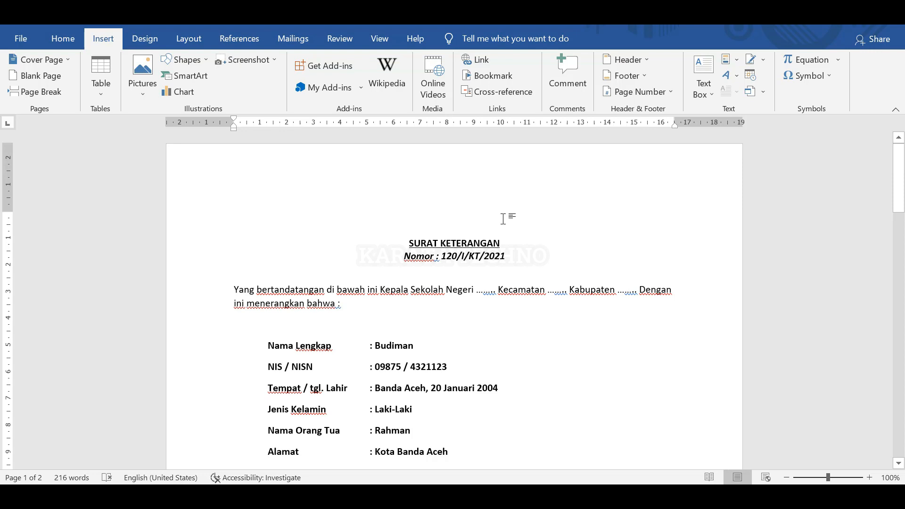
{"action": "type", "text": "DINAS"}
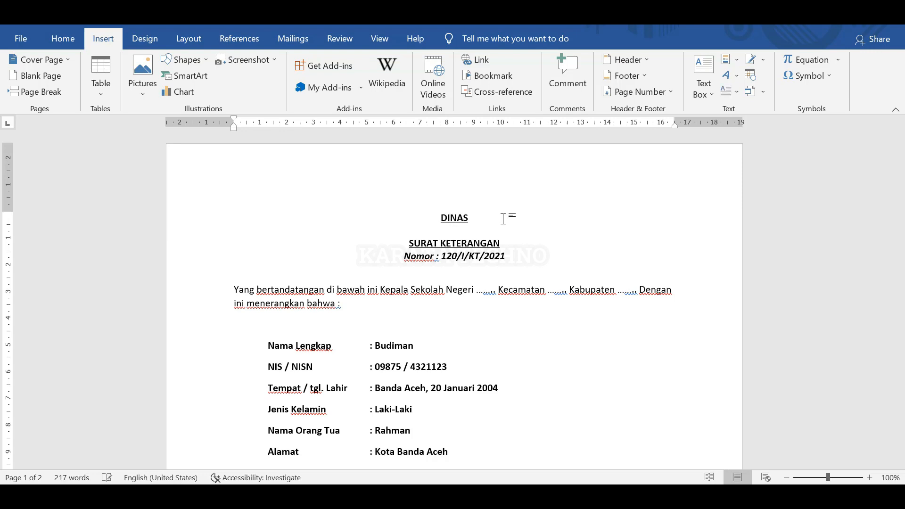
{"action": "type", "text": " PENDIDIKAN "}
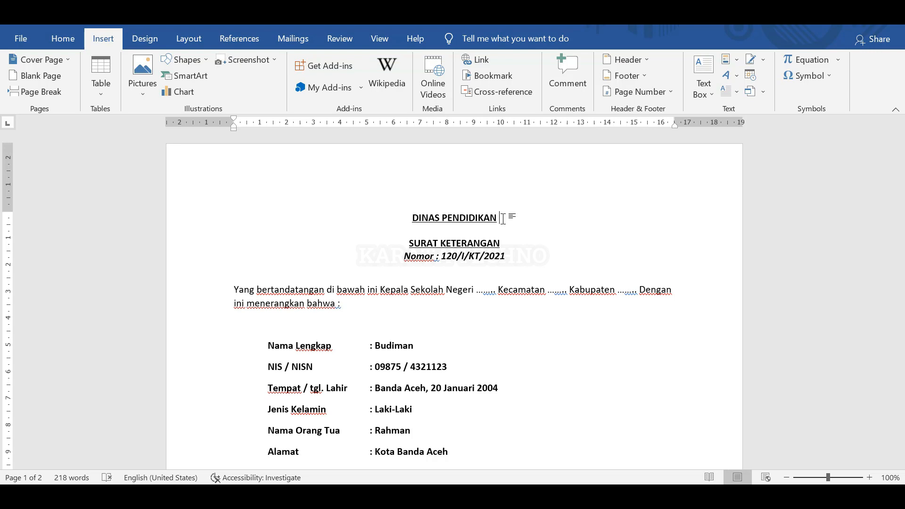
{"action": "type", "text": "KOTA"}
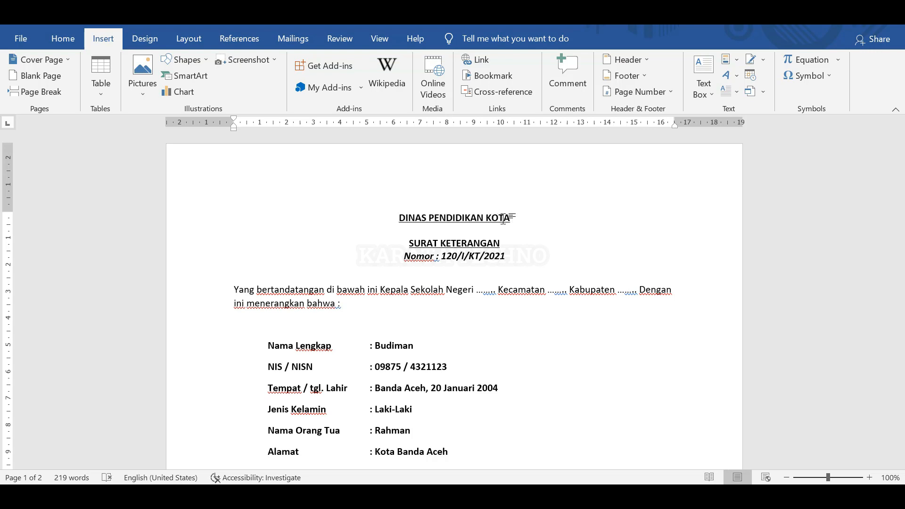
{"action": "type", "text": " ......."}
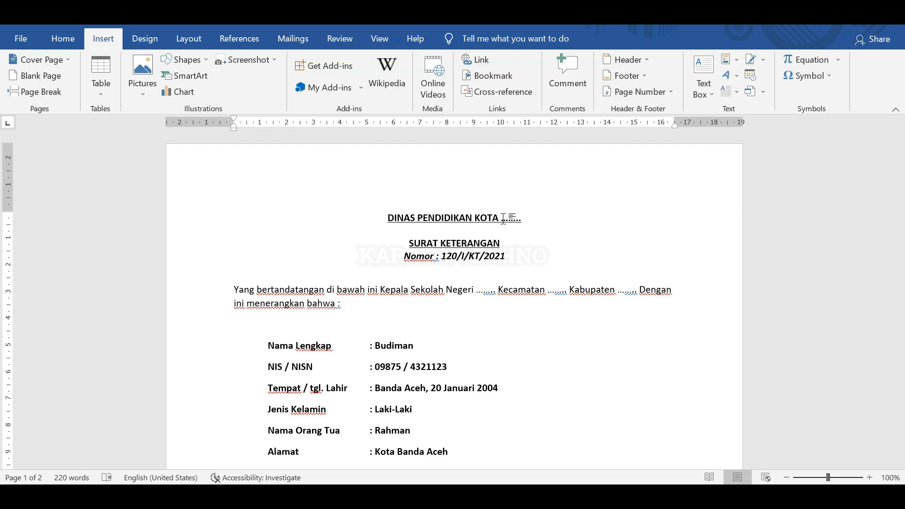
{"action": "key", "text": "Return"}
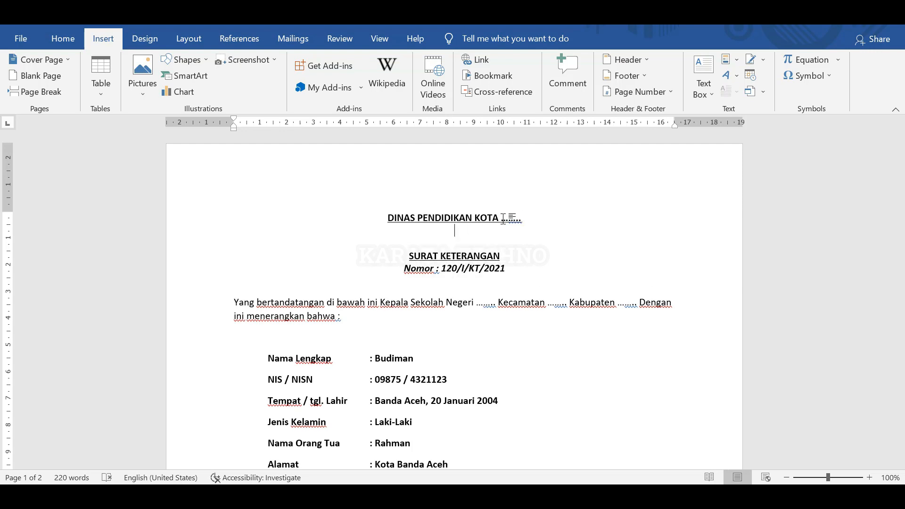
{"action": "type", "text": "SMA NEGERI ......"}
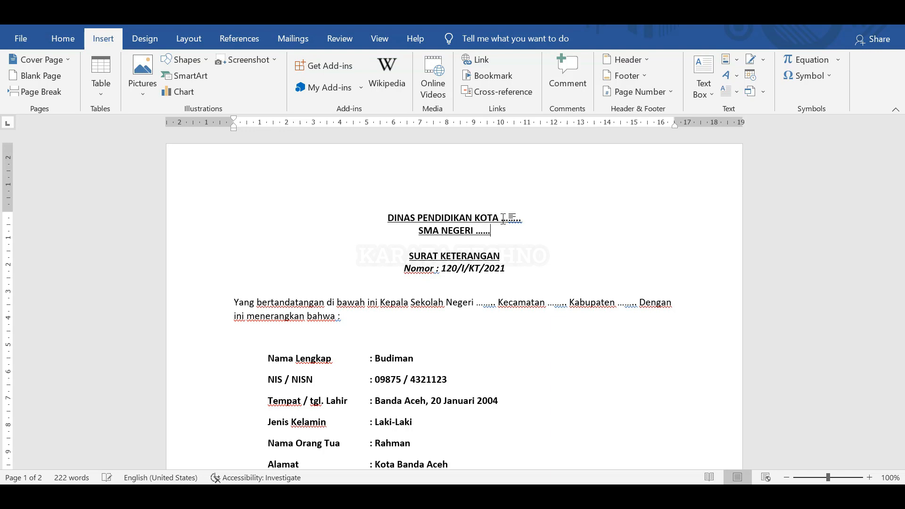
{"action": "type", "text": "..."}
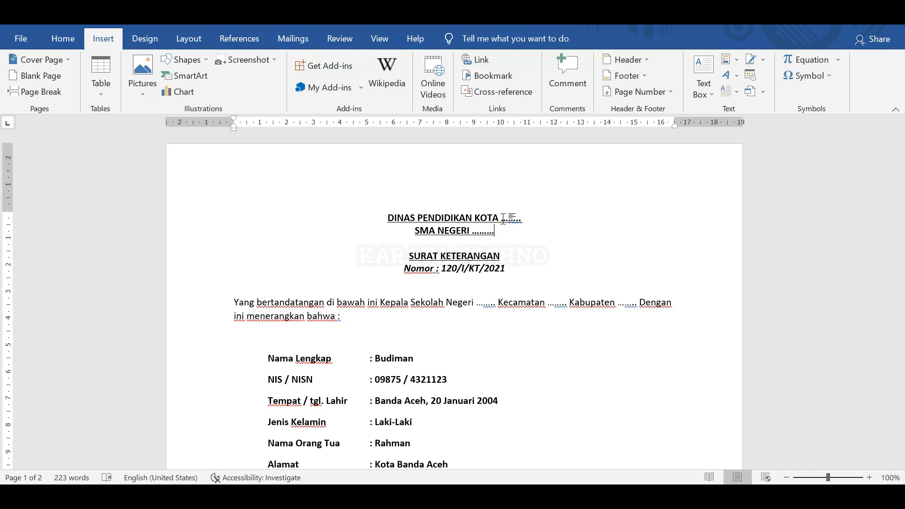
{"action": "key", "text": "Return"}
{"action": "type", "text": "Jl"}
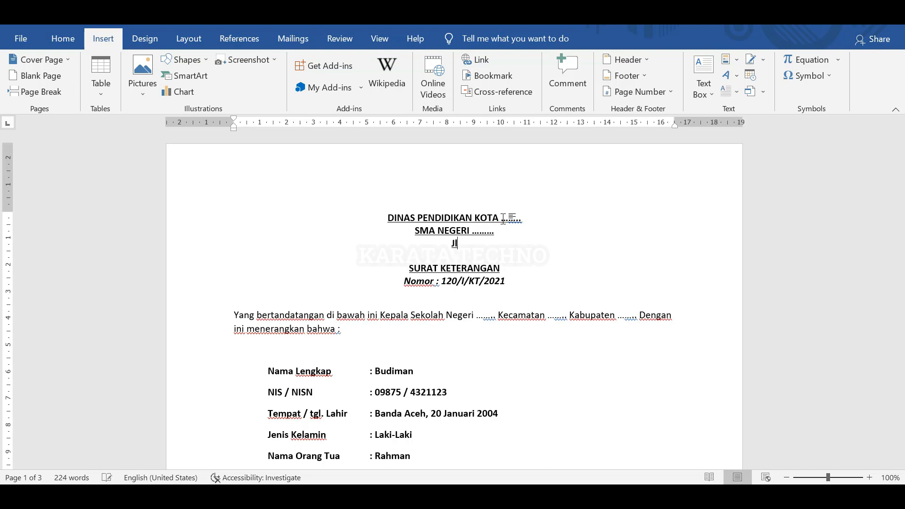
{"action": "type", "text": ". Sudah Jadi No. 01 Kec. Tanah Liat Kota ........ 21123"}
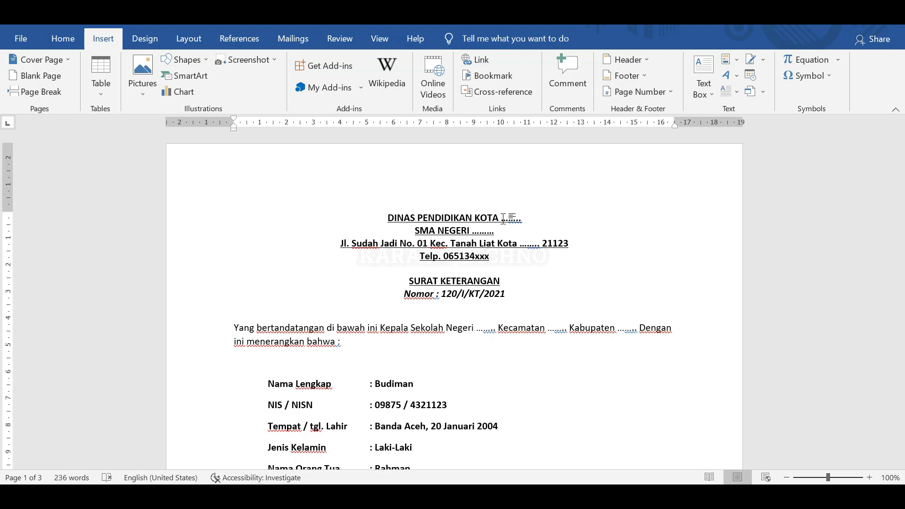
{"action": "left_click_drag", "start_coordinate": [387, 218], "coordinate": [363, 209]}
{"action": "left_click", "coordinate": [513, 265]}
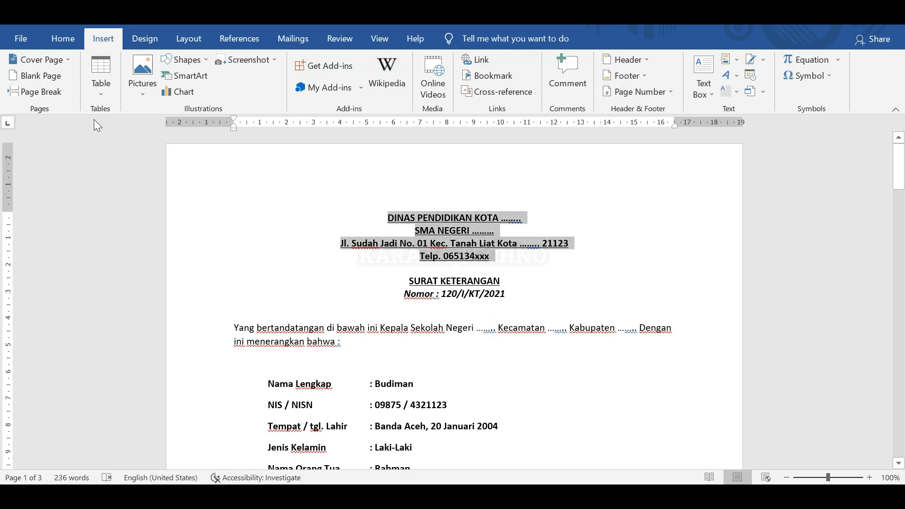
Remove the underline from the letterhead lines.
{"action": "left_click", "coordinate": [56, 38]}
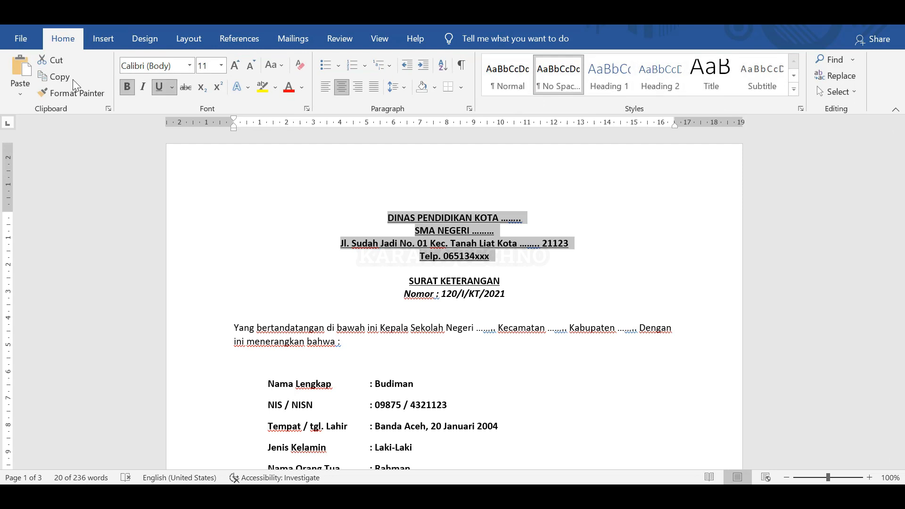
{"action": "left_click", "coordinate": [160, 87]}
{"action": "left_click", "coordinate": [522, 257]}
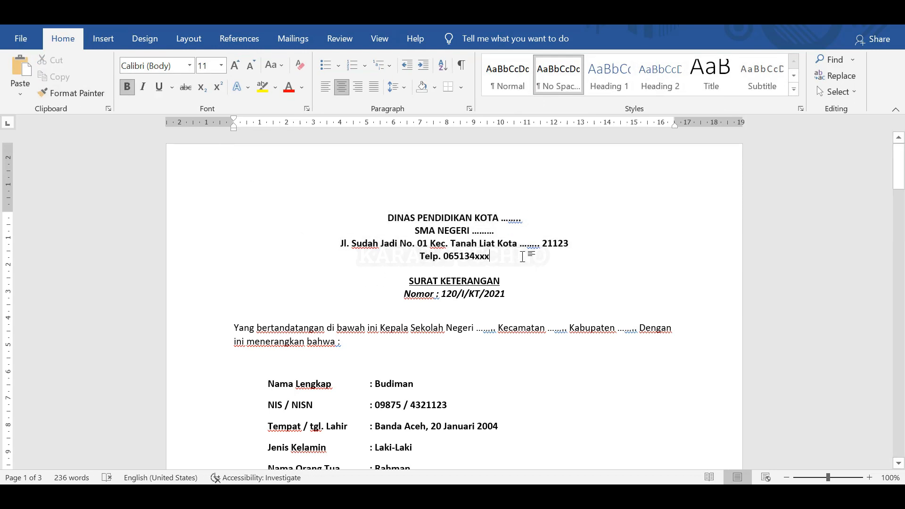
Make the address and Telp. lines regular instead of bold.
{"action": "left_click_drag", "start_coordinate": [522, 257], "coordinate": [334, 245]}
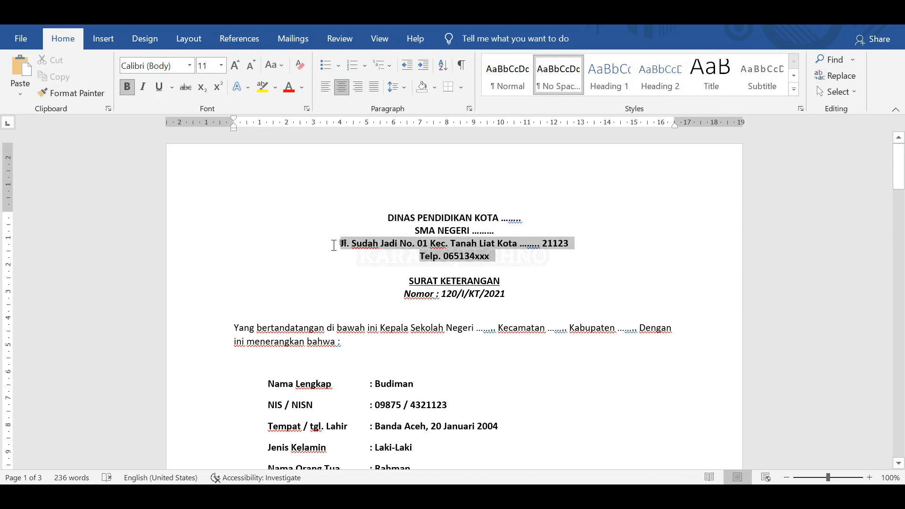
{"action": "left_click", "coordinate": [127, 87]}
{"action": "left_click", "coordinate": [514, 264]}
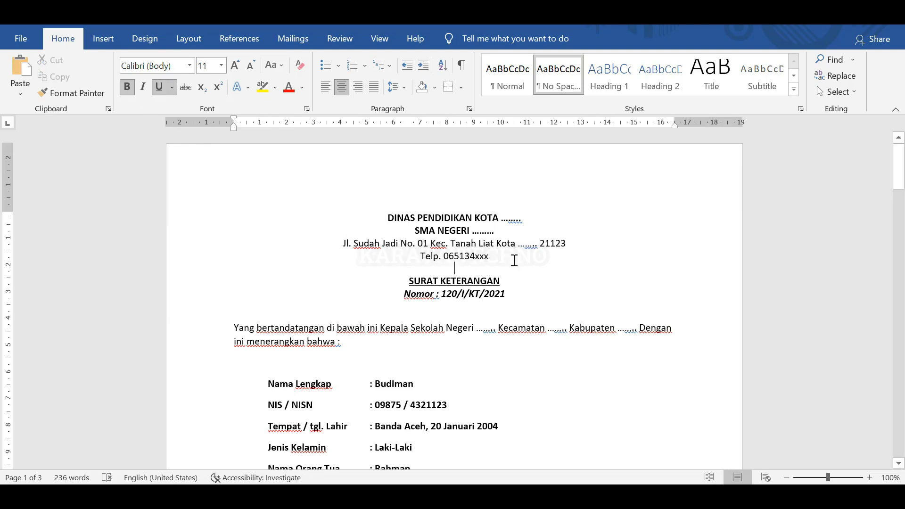
{"action": "left_click", "coordinate": [514, 261]}
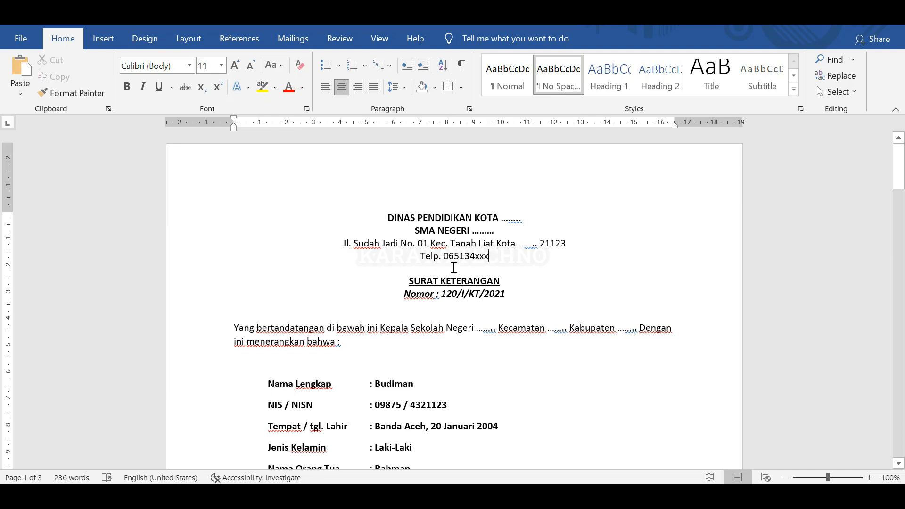
{"action": "left_click", "coordinate": [298, 218]}
{"action": "left_click", "coordinate": [102, 39]}
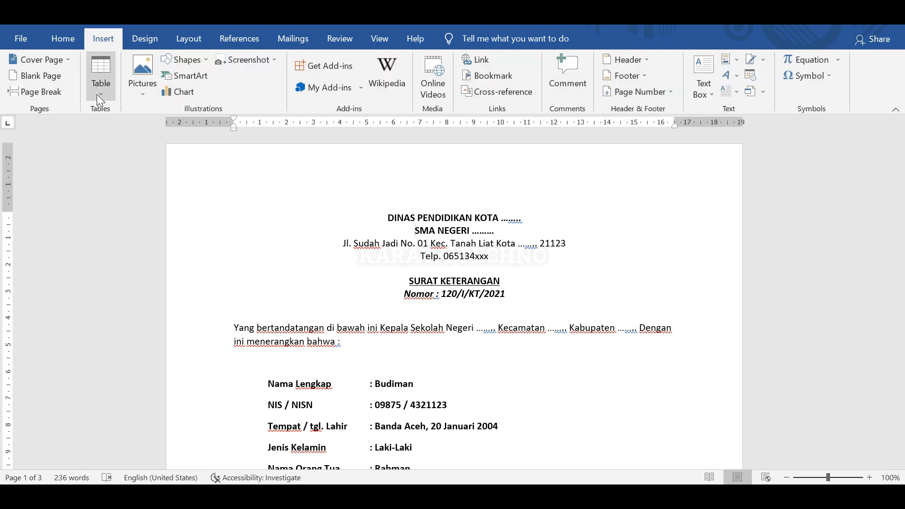
Insert the red circle image from the Downloads folder into the letter.
{"action": "left_click", "coordinate": [143, 78]}
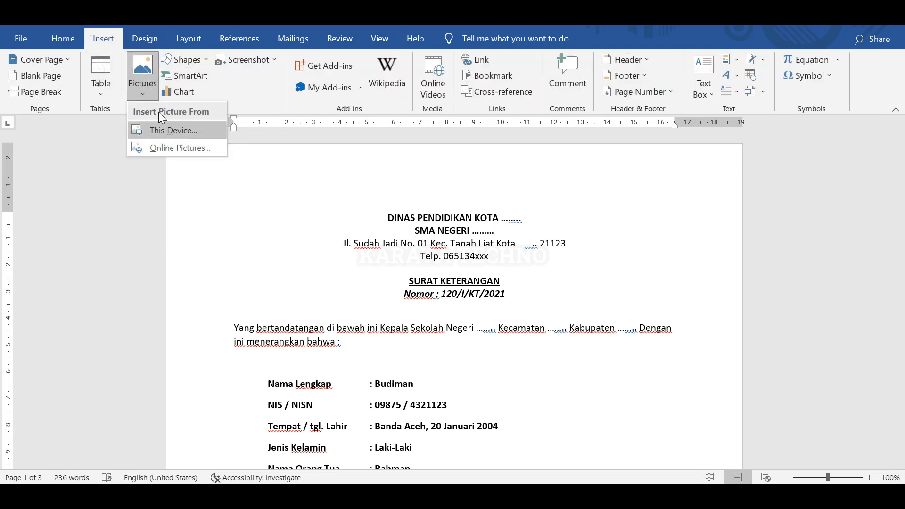
{"action": "left_click", "coordinate": [161, 127]}
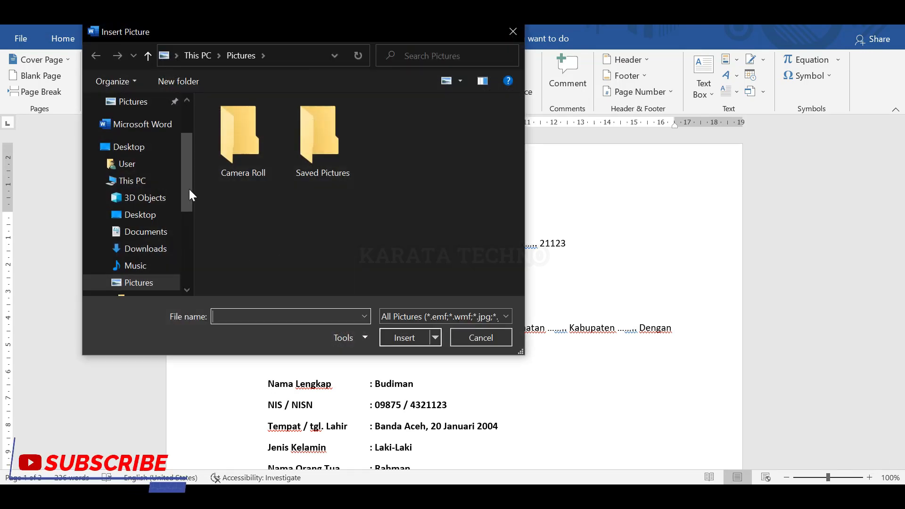
{"action": "scroll", "coordinate": [145, 159], "scroll_direction": "up", "scroll_amount": 2}
{"action": "left_click", "coordinate": [134, 124]}
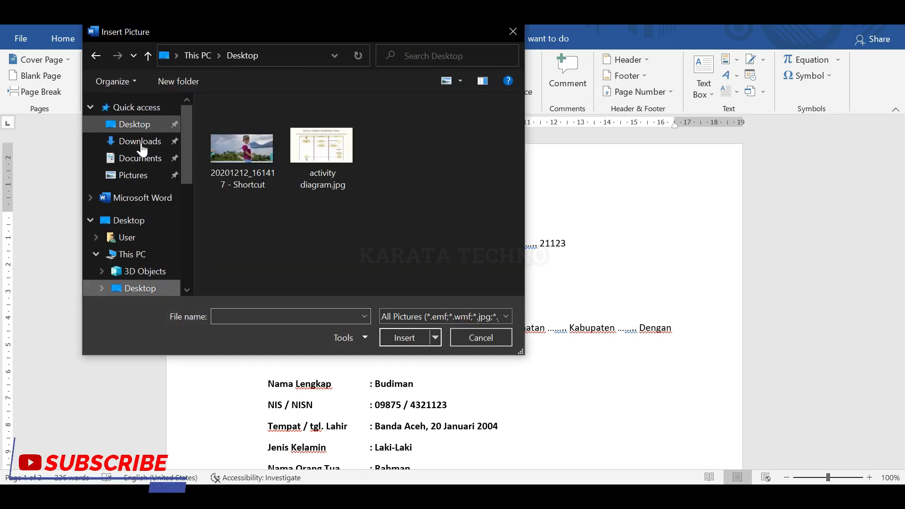
{"action": "left_click", "coordinate": [139, 141]}
{"action": "double_click", "coordinate": [241, 168]}
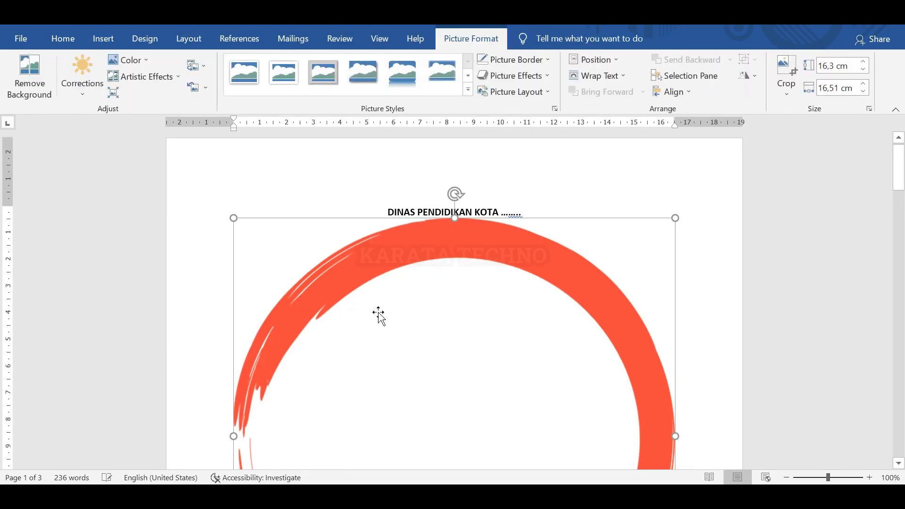
Set the logo In Front of Text, shrink it to about 1.6 × 1.62 cm, and place it beside the letterhead.
{"action": "left_click_drag", "start_coordinate": [676, 218], "coordinate": [523, 279]}
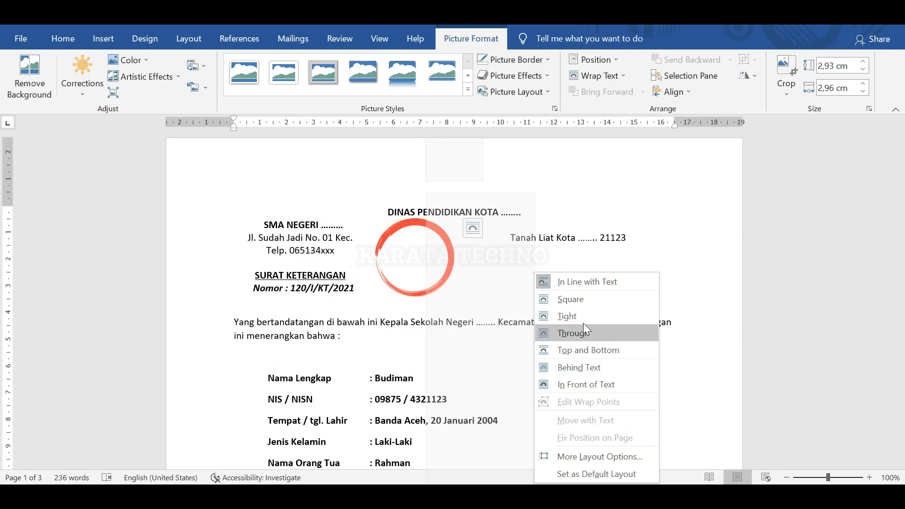
{"action": "left_click", "coordinate": [578, 386]}
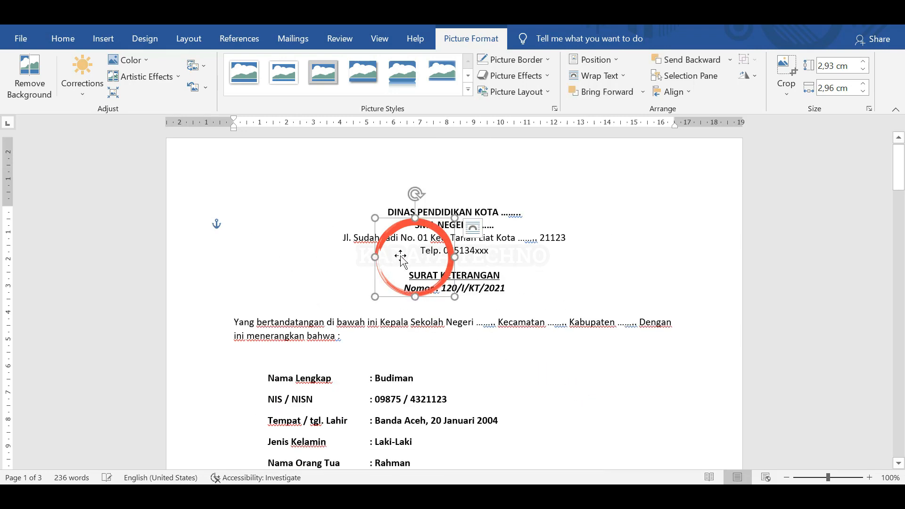
{"action": "left_click_drag", "start_coordinate": [401, 256], "coordinate": [288, 239]}
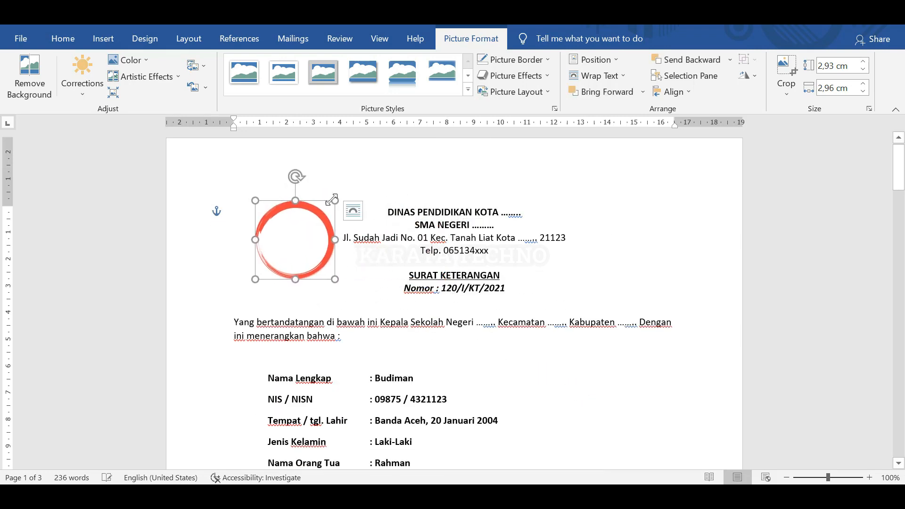
{"action": "left_click_drag", "start_coordinate": [334, 199], "coordinate": [306, 228]}
{"action": "left_click_drag", "start_coordinate": [336, 197], "coordinate": [314, 233]}
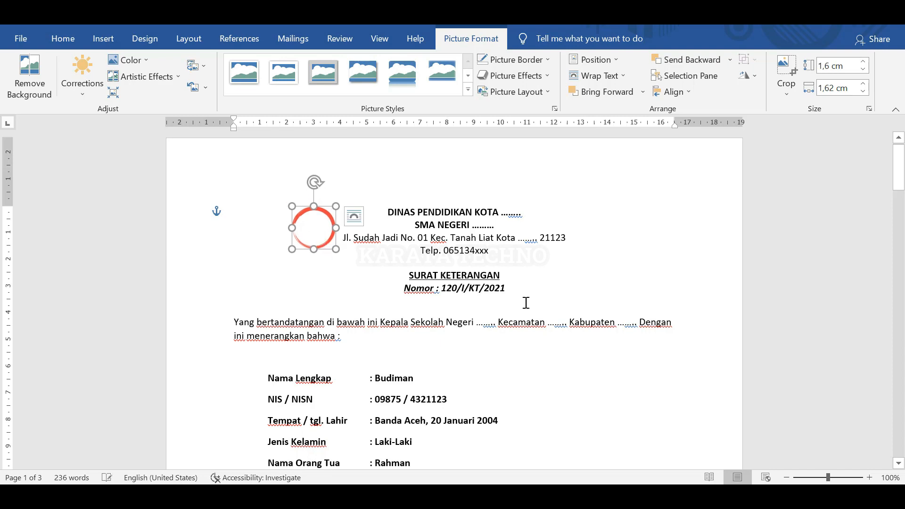
{"action": "left_click", "coordinate": [545, 262]}
{"action": "scroll", "coordinate": [460, 298], "scroll_direction": "down", "scroll_amount": 3}
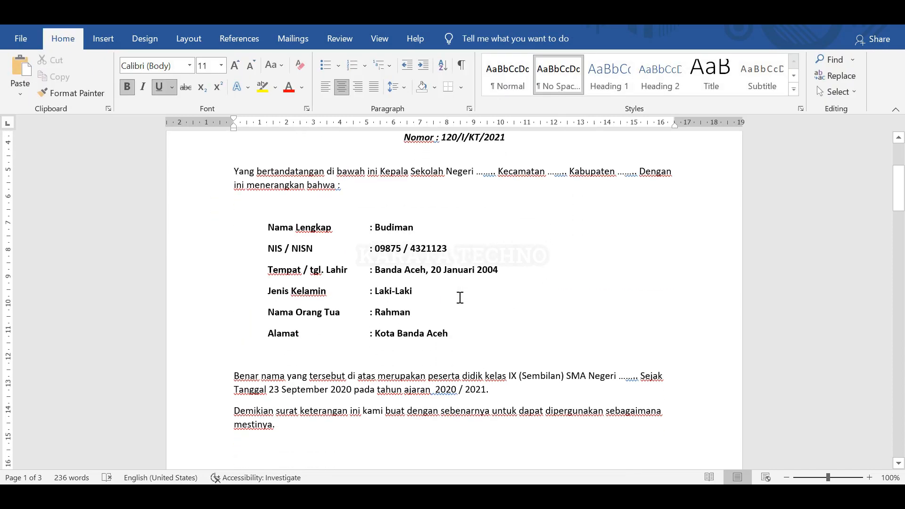
{"action": "scroll", "coordinate": [469, 299], "scroll_direction": "up", "scroll_amount": 3}
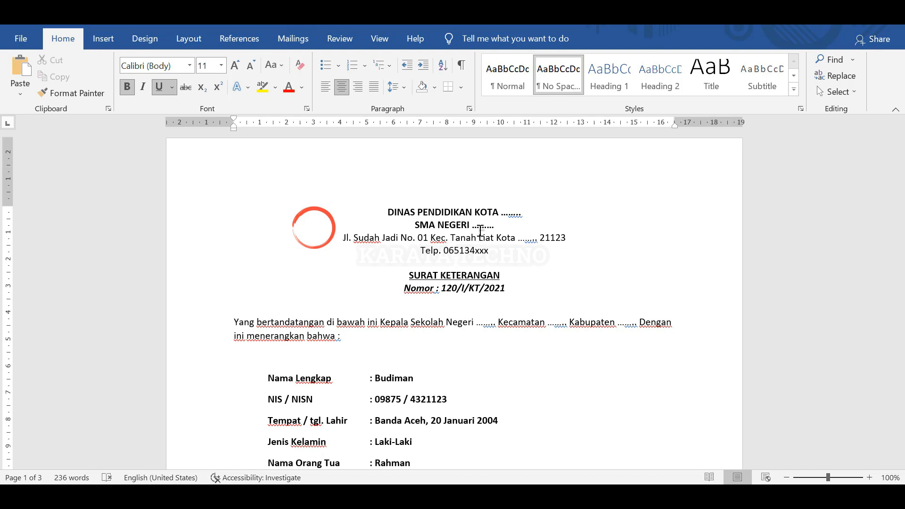
Replace an undone asterisk border with a ### thick-and-thin triple rule below the Telp. line.
{"action": "type", "text": "*"}
{"action": "key", "text": "Return"}
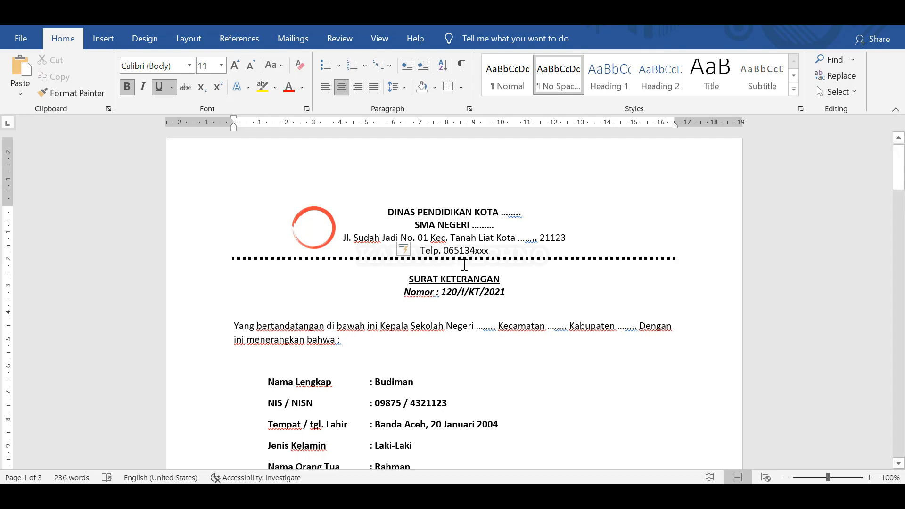
{"action": "key", "text": "ctrl+z"}
{"action": "key", "text": "BackSpace"}
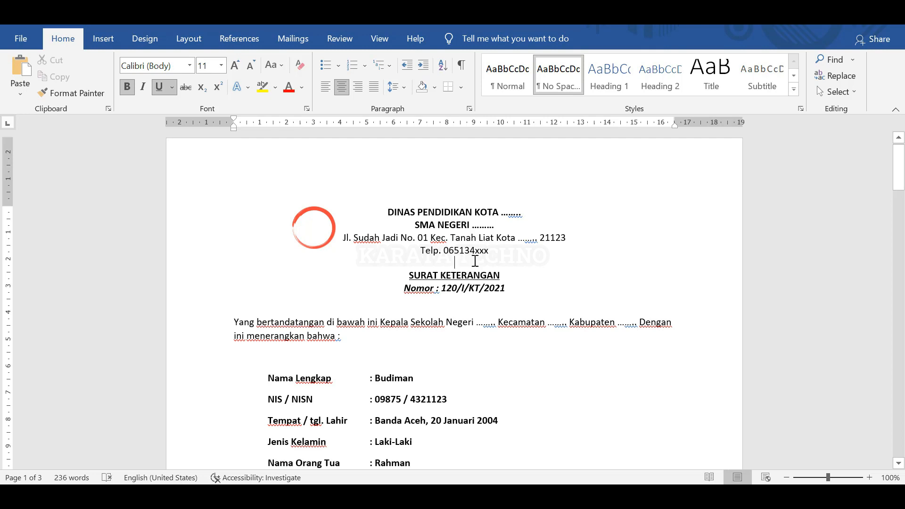
{"action": "key", "text": "shift+3"}
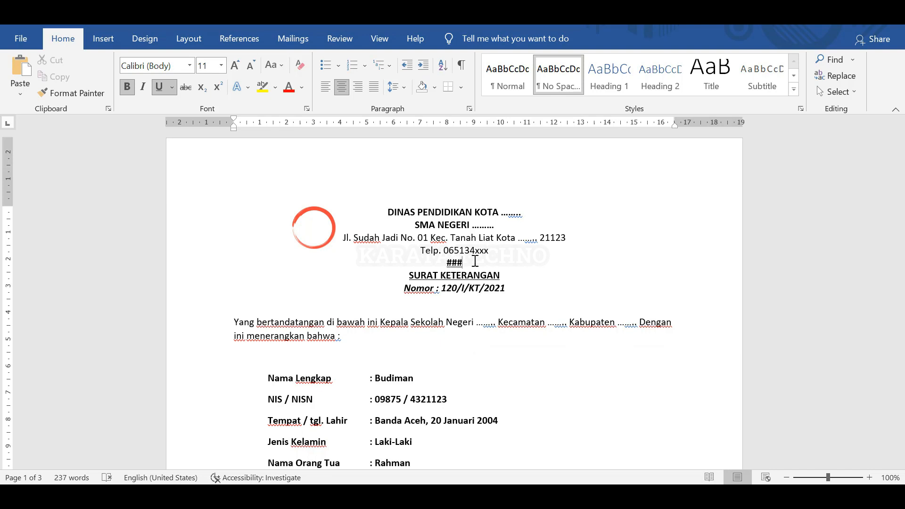
{"action": "key", "text": "Return"}
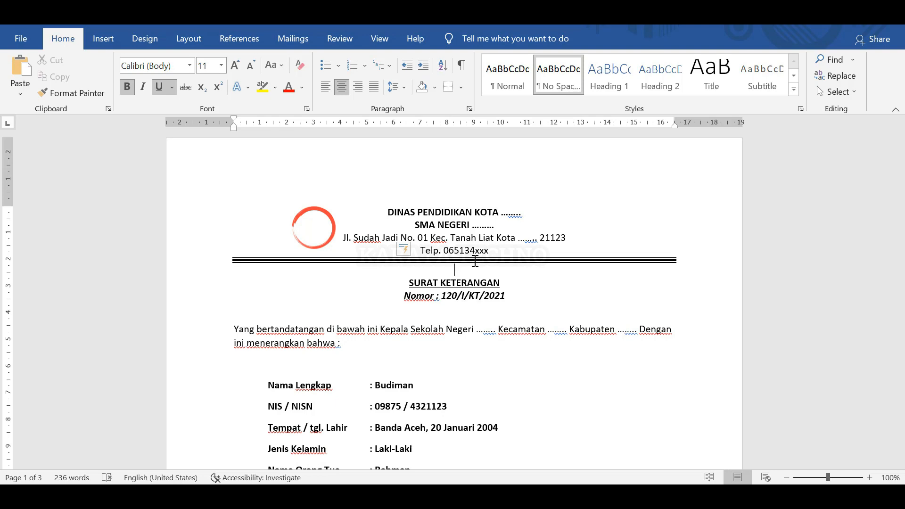
{"action": "left_click", "coordinate": [502, 260]}
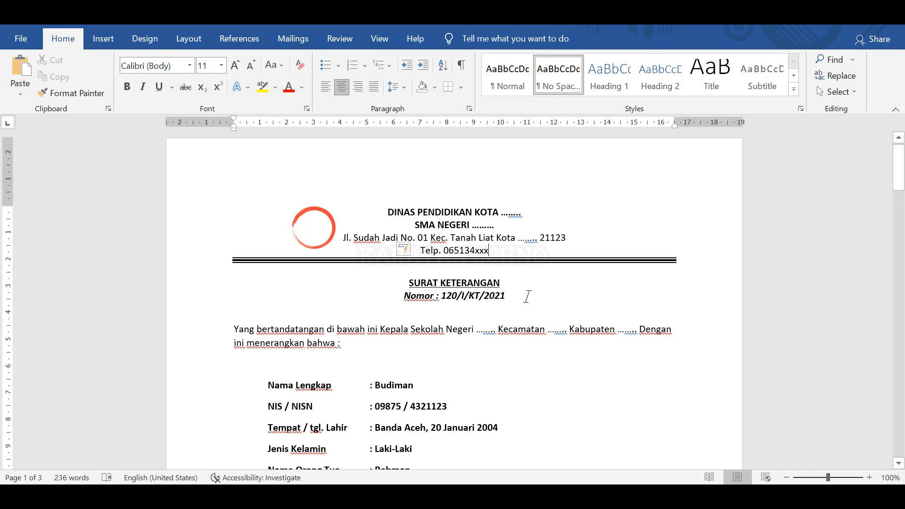
{"action": "left_click", "coordinate": [505, 278]}
{"action": "scroll", "coordinate": [505, 293], "scroll_direction": "down", "scroll_amount": 3}
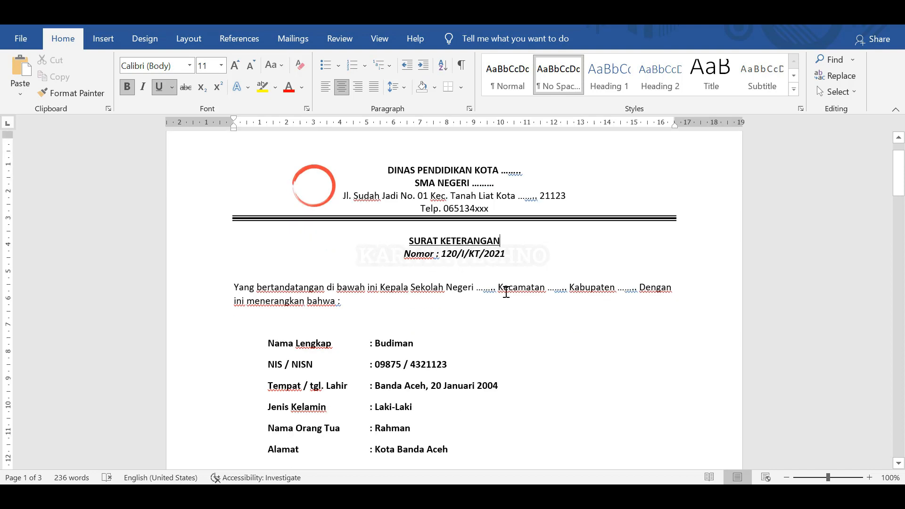
{"action": "scroll", "coordinate": [509, 288], "scroll_direction": "up", "scroll_amount": 3}
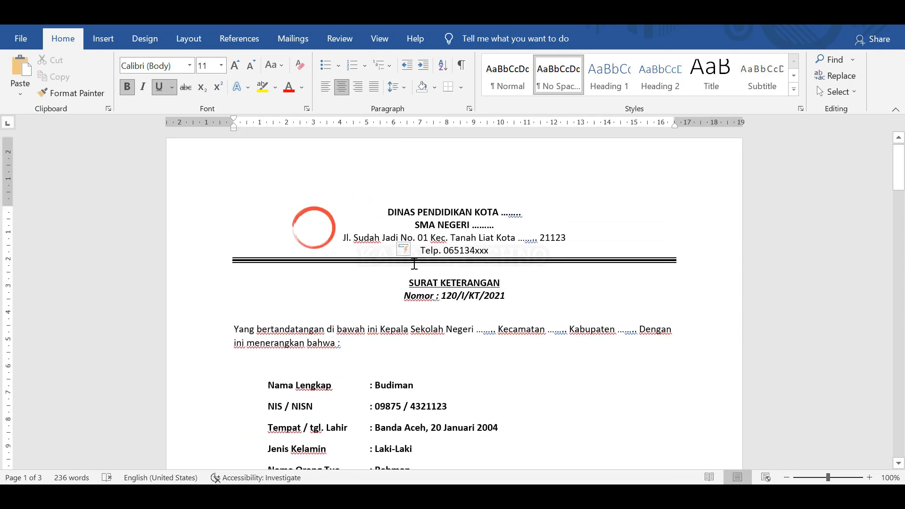
Select the letter from SURAT KETERANGAN through the signature.
{"action": "left_click", "coordinate": [318, 228]}
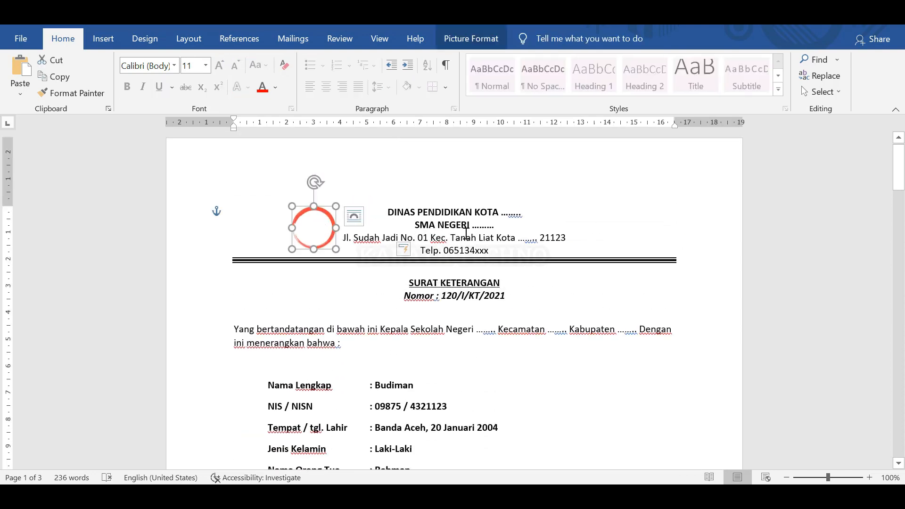
{"action": "left_click", "coordinate": [523, 213]}
{"action": "left_click", "coordinate": [591, 243]}
{"action": "scroll", "coordinate": [524, 282], "scroll_direction": "down", "scroll_amount": 15}
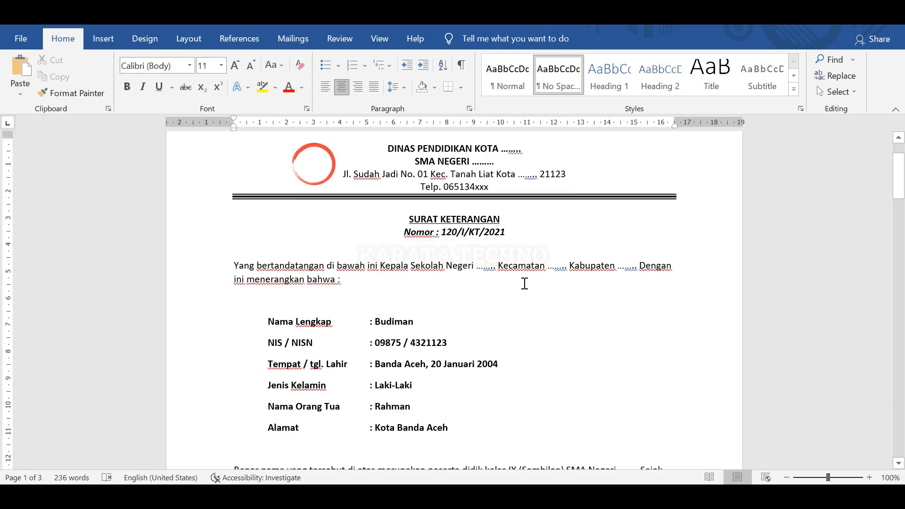
{"action": "scroll", "coordinate": [527, 287], "scroll_direction": "up", "scroll_amount": 13}
{"action": "scroll", "coordinate": [529, 294], "scroll_direction": "up", "scroll_amount": 3}
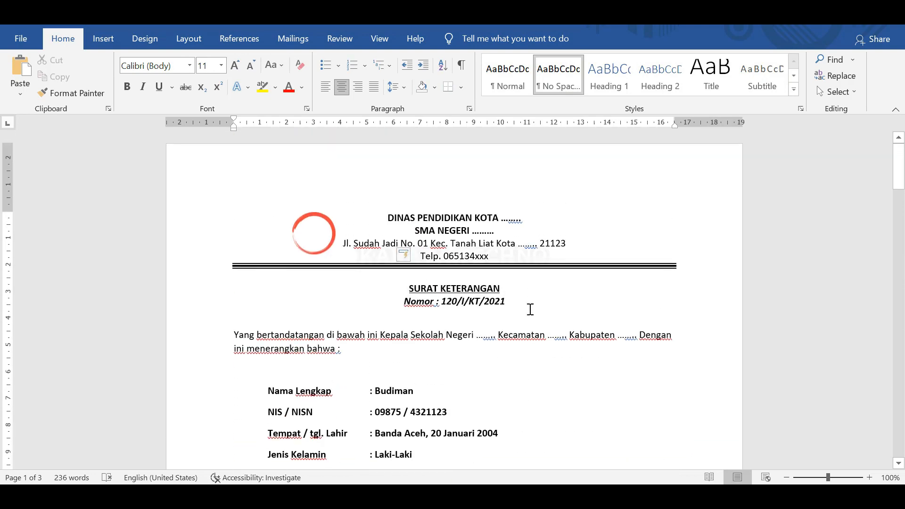
{"action": "left_click", "coordinate": [544, 298]}
{"action": "left_click", "coordinate": [454, 355]}
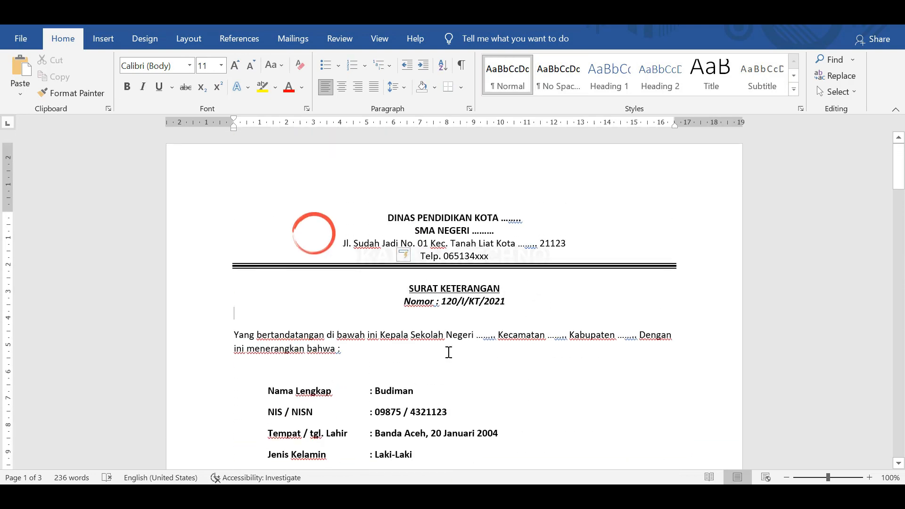
{"action": "mouse_move", "coordinate": [409, 289]}
{"action": "left_mouse_down"}
{"action": "mouse_move", "coordinate": [444, 375]}
{"action": "mouse_move", "coordinate": [464, 477]}
{"action": "mouse_move", "coordinate": [475, 384]}
{"action": "mouse_move", "coordinate": [628, 96]}
{"action": "mouse_move", "coordinate": [603, 234]}
{"action": "mouse_move", "coordinate": [608, 207]}
{"action": "left_mouse_up"}
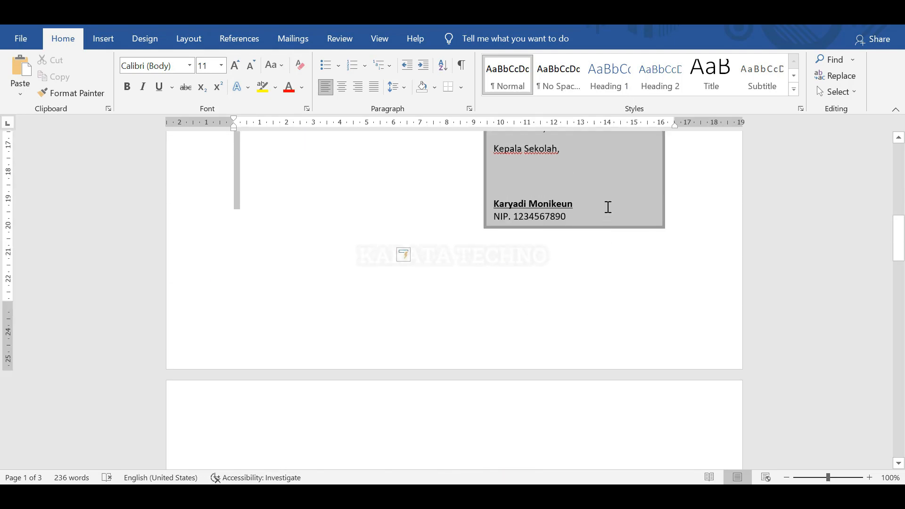
{"action": "scroll", "coordinate": [513, 271], "scroll_direction": "up", "scroll_amount": 7}
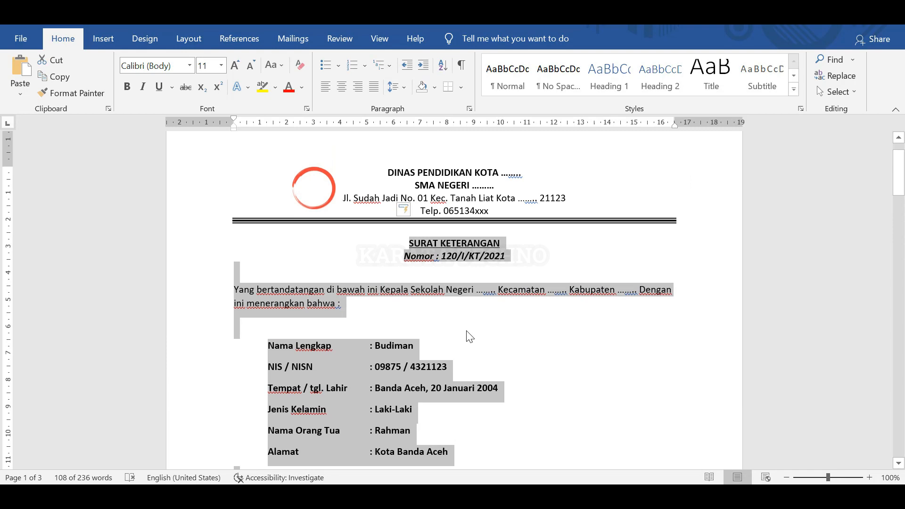
{"action": "scroll", "coordinate": [464, 342], "scroll_direction": "down", "scroll_amount": 10}
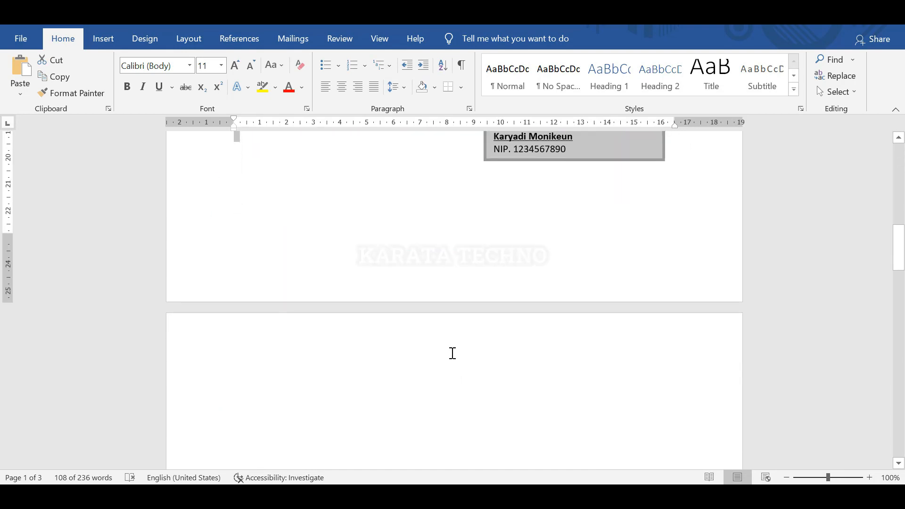
Paste the copied letter at the top of page 2.
{"action": "left_click", "coordinate": [469, 374]}
{"action": "key", "text": "ctrl+v"}
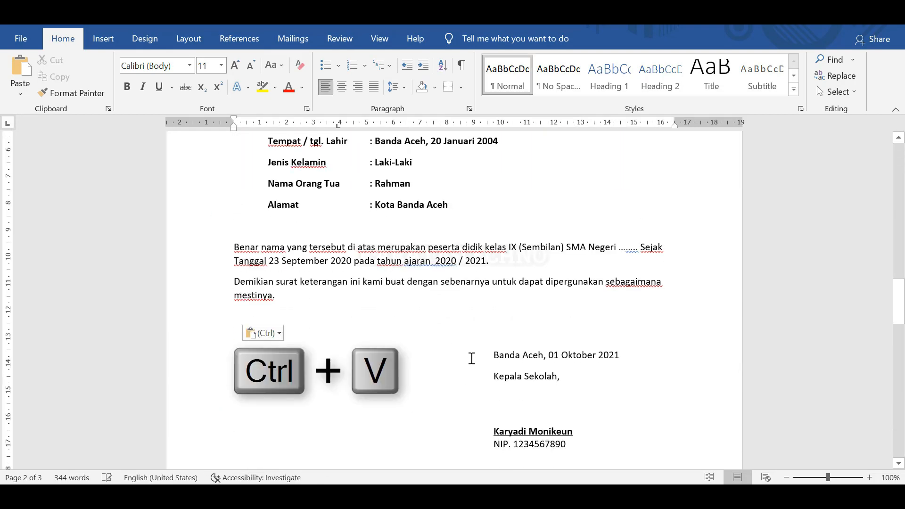
{"action": "scroll", "coordinate": [474, 348], "scroll_direction": "up", "scroll_amount": 9}
{"action": "scroll", "coordinate": [473, 349], "scroll_direction": "down", "scroll_amount": 6}
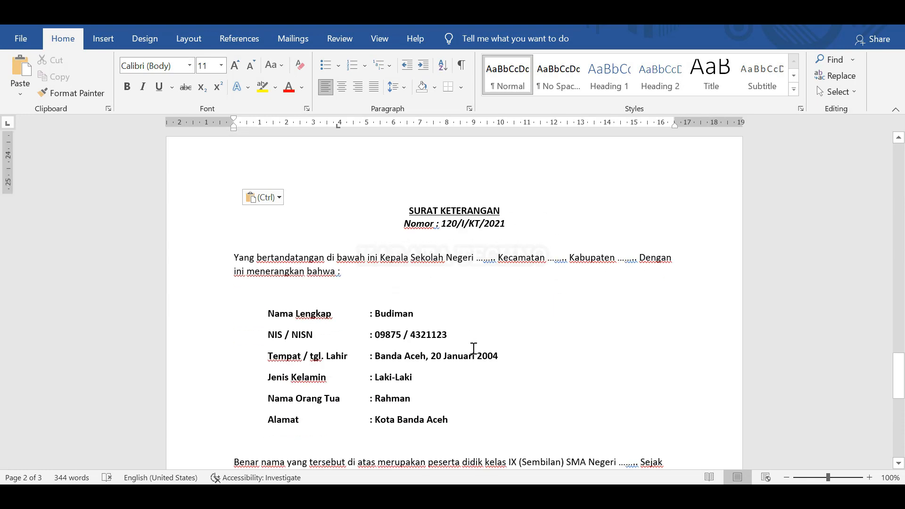
{"action": "scroll", "coordinate": [478, 333], "scroll_direction": "up", "scroll_amount": 5}
{"action": "scroll", "coordinate": [474, 328], "scroll_direction": "down", "scroll_amount": 6}
{"action": "scroll", "coordinate": [473, 324], "scroll_direction": "up", "scroll_amount": 5}
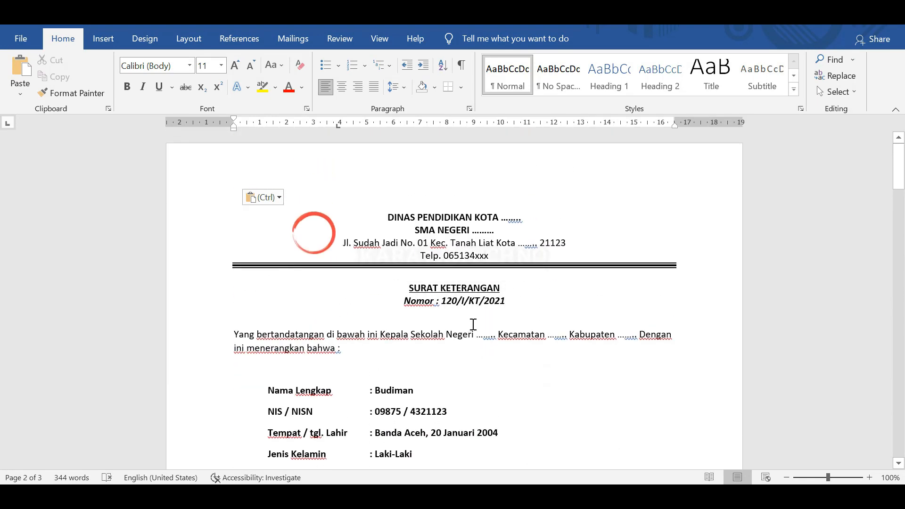
{"action": "scroll", "coordinate": [473, 323], "scroll_direction": "down", "scroll_amount": 5}
{"action": "scroll", "coordinate": [473, 318], "scroll_direction": "down", "scroll_amount": 4}
{"action": "scroll", "coordinate": [470, 319], "scroll_direction": "up", "scroll_amount": 8}
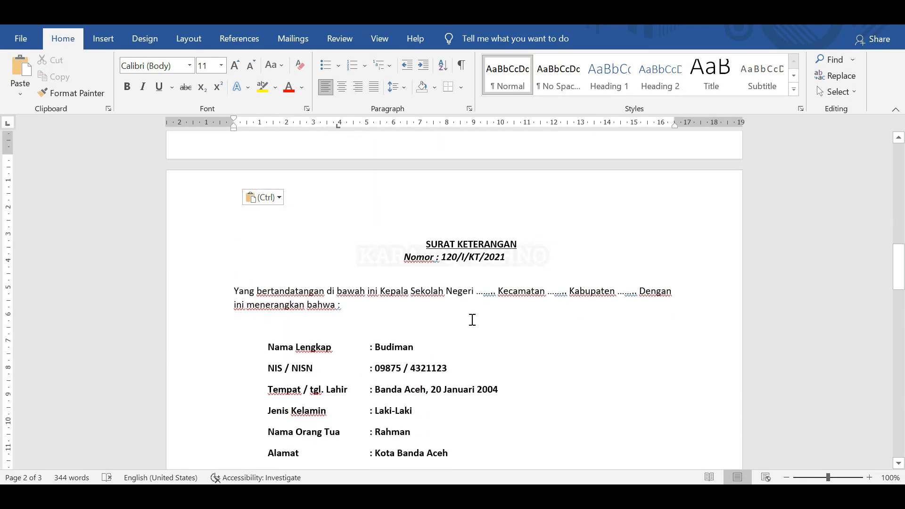
{"action": "scroll", "coordinate": [471, 319], "scroll_direction": "down", "scroll_amount": 7}
{"action": "scroll", "coordinate": [471, 319], "scroll_direction": "up", "scroll_amount": 9}
{"action": "scroll", "coordinate": [470, 319], "scroll_direction": "down", "scroll_amount": 10}
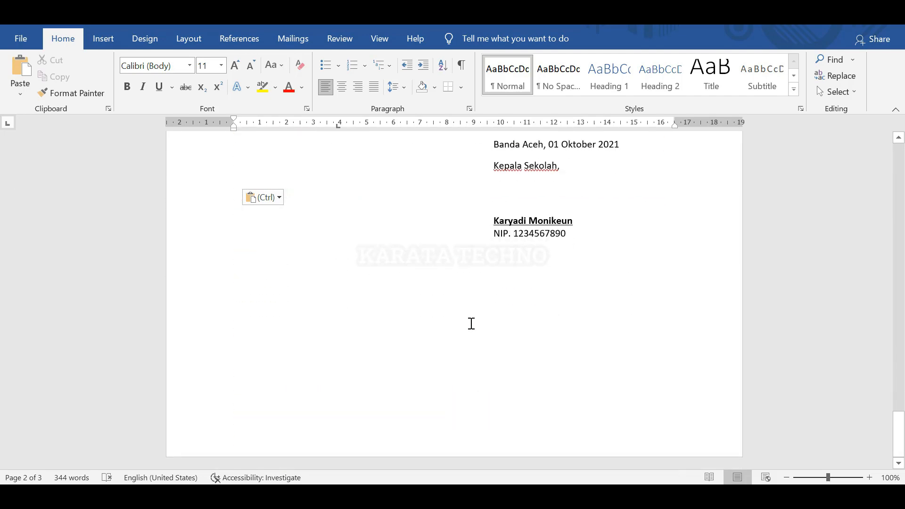
{"action": "scroll", "coordinate": [471, 323], "scroll_direction": "up", "scroll_amount": 2}
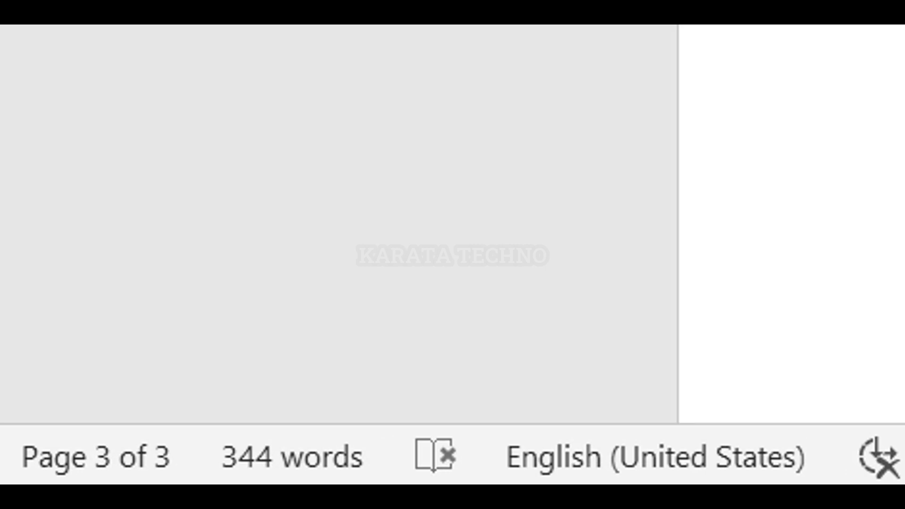
{"action": "scroll", "coordinate": [463, 363], "scroll_direction": "up", "scroll_amount": 8}
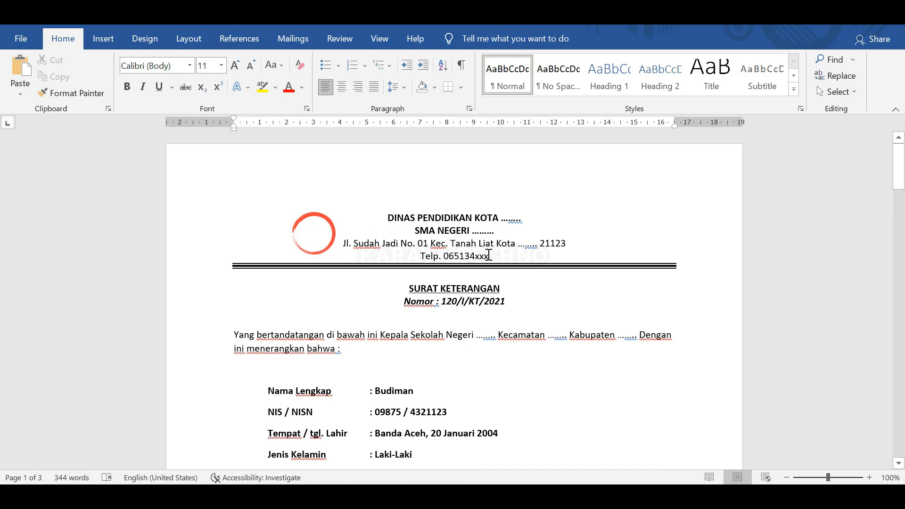
{"action": "scroll", "coordinate": [488, 255], "scroll_direction": "down", "scroll_amount": 15}
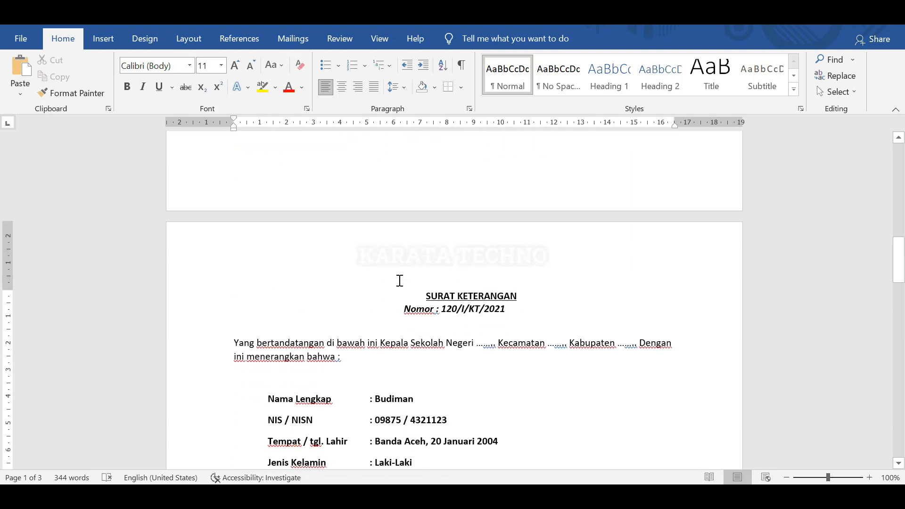
{"action": "scroll", "coordinate": [452, 285], "scroll_direction": "up", "scroll_amount": 15}
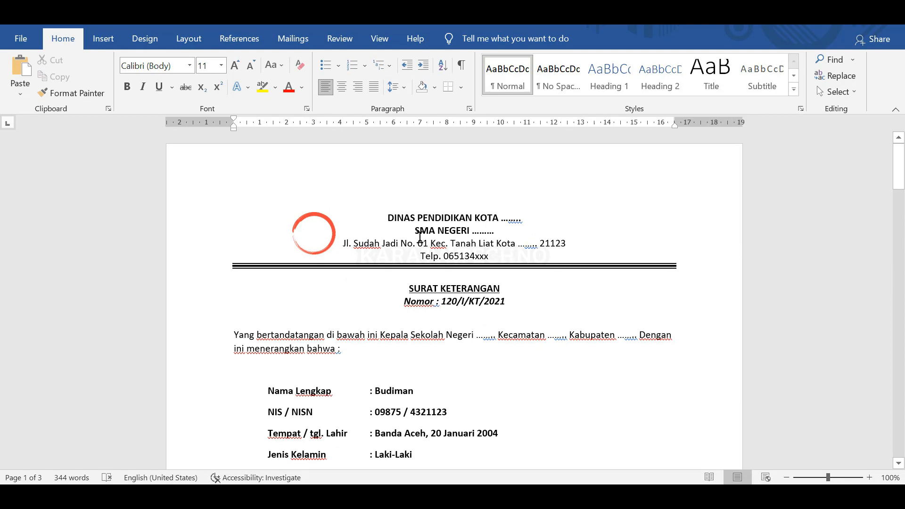
{"action": "scroll", "coordinate": [426, 365], "scroll_direction": "down", "scroll_amount": 15}
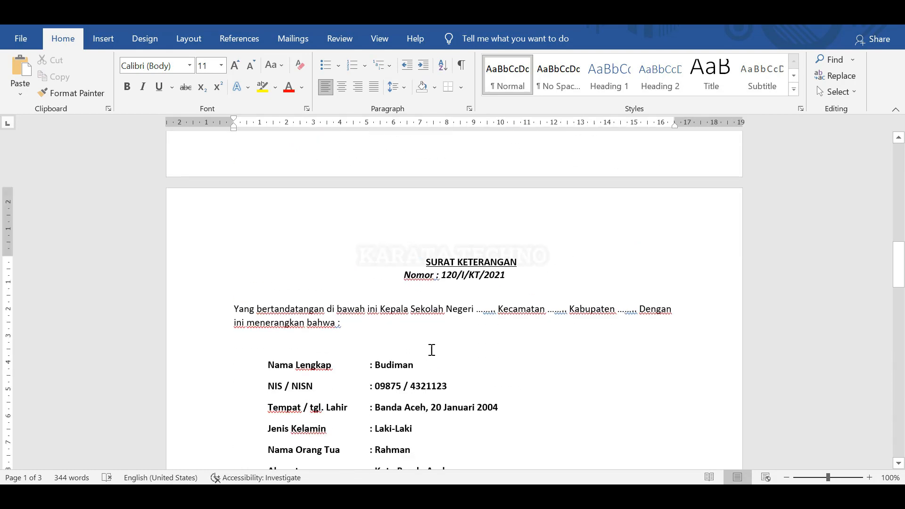
{"action": "scroll", "coordinate": [431, 350], "scroll_direction": "up", "scroll_amount": 8}
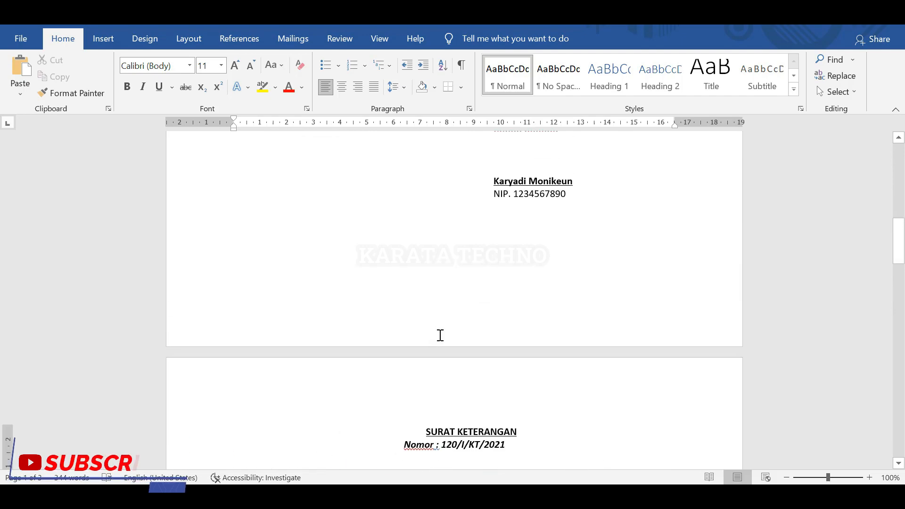
{"action": "scroll", "coordinate": [471, 367], "scroll_direction": "down", "scroll_amount": 5}
{"action": "scroll", "coordinate": [493, 396], "scroll_direction": "up", "scroll_amount": 2}
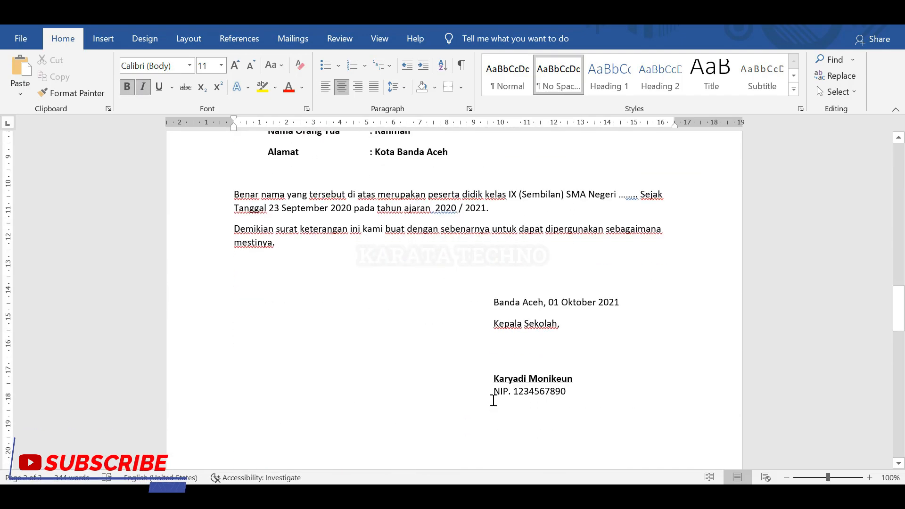
{"action": "scroll", "coordinate": [494, 402], "scroll_direction": "down", "scroll_amount": 3}
{"action": "scroll", "coordinate": [495, 403], "scroll_direction": "up", "scroll_amount": 20}
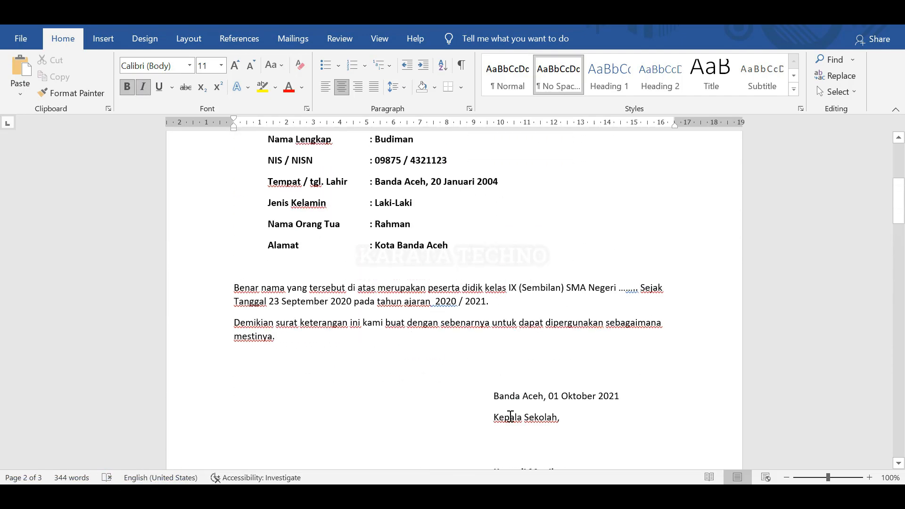
{"action": "left_click", "coordinate": [503, 335]}
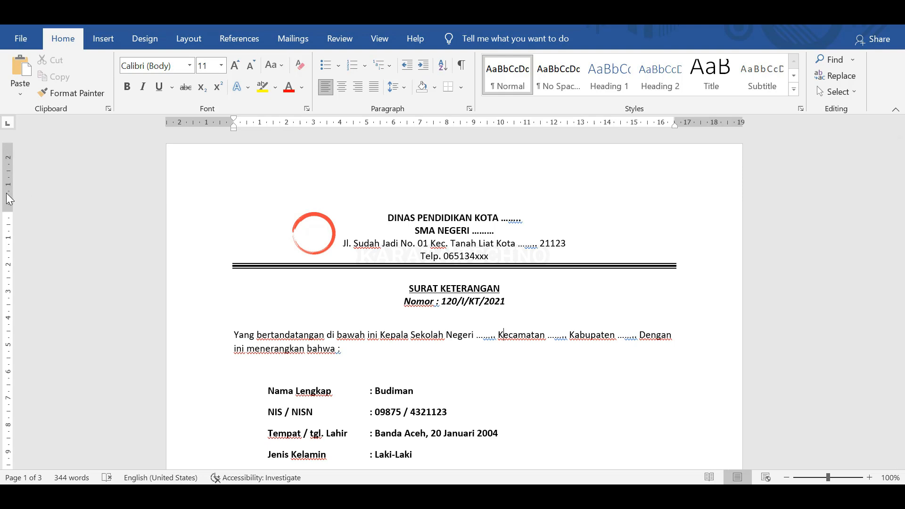
Open and close header editing to inspect the empty page header.
{"action": "left_click", "coordinate": [421, 171]}
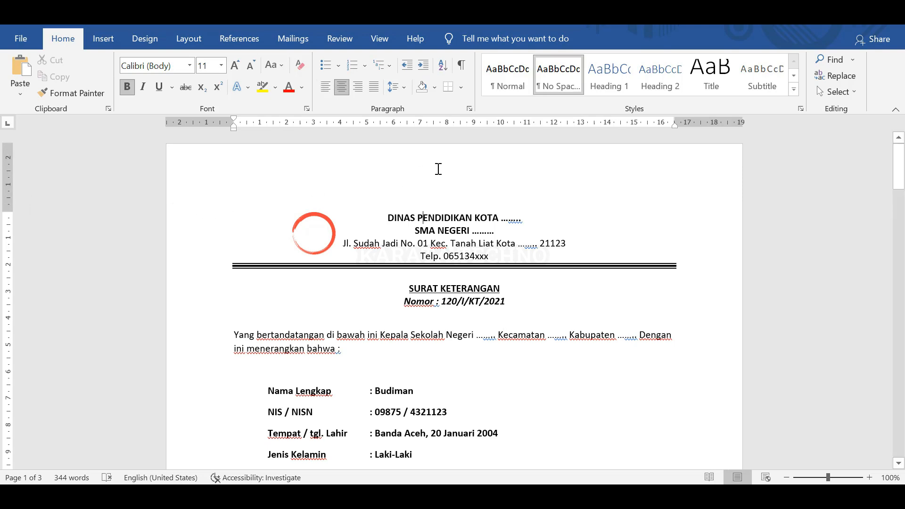
{"action": "double_click", "coordinate": [438, 170]}
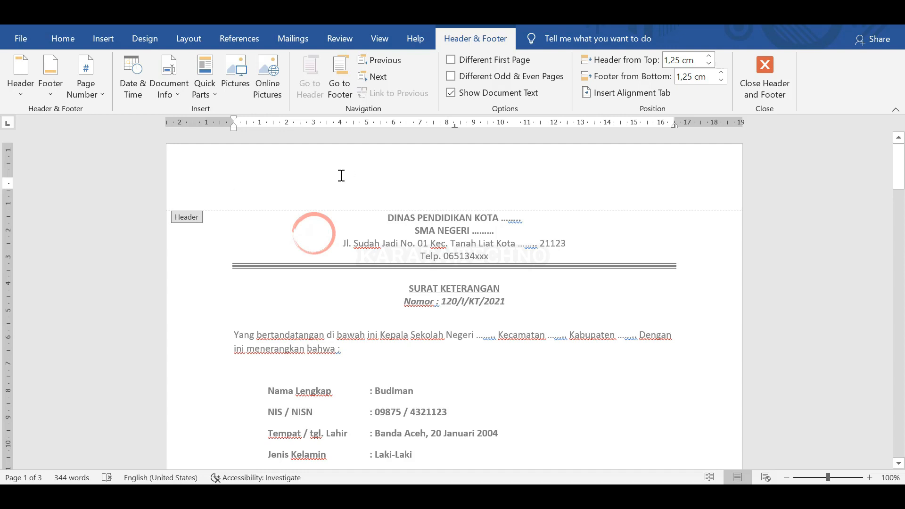
{"action": "scroll", "coordinate": [416, 281], "scroll_direction": "down", "scroll_amount": 3}
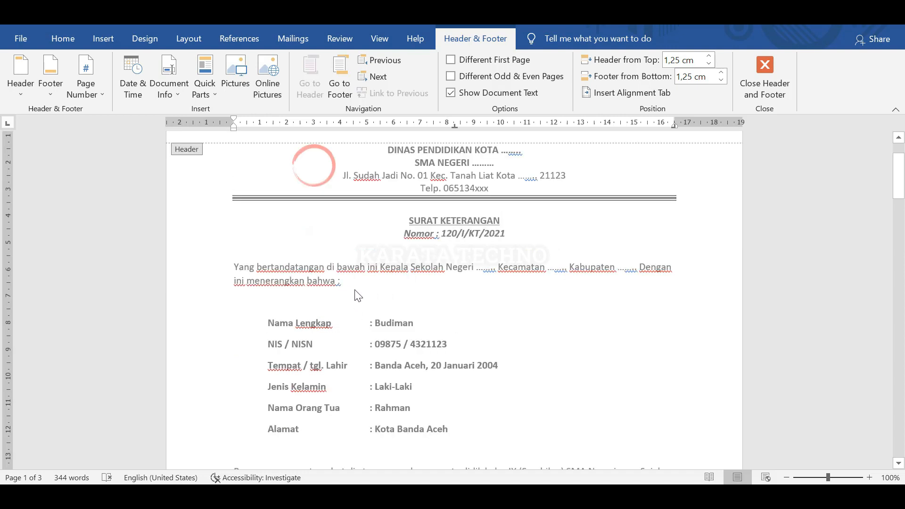
{"action": "scroll", "coordinate": [374, 297], "scroll_direction": "up", "scroll_amount": 2}
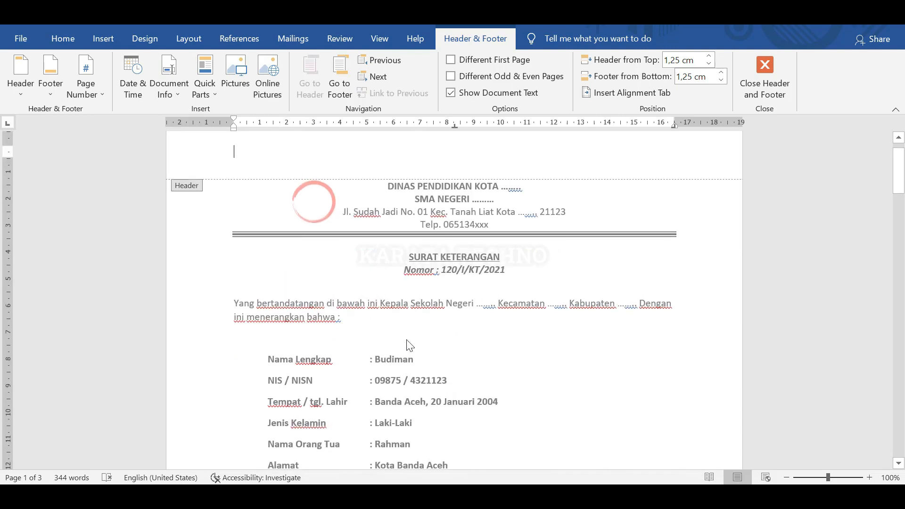
{"action": "double_click", "coordinate": [500, 329]}
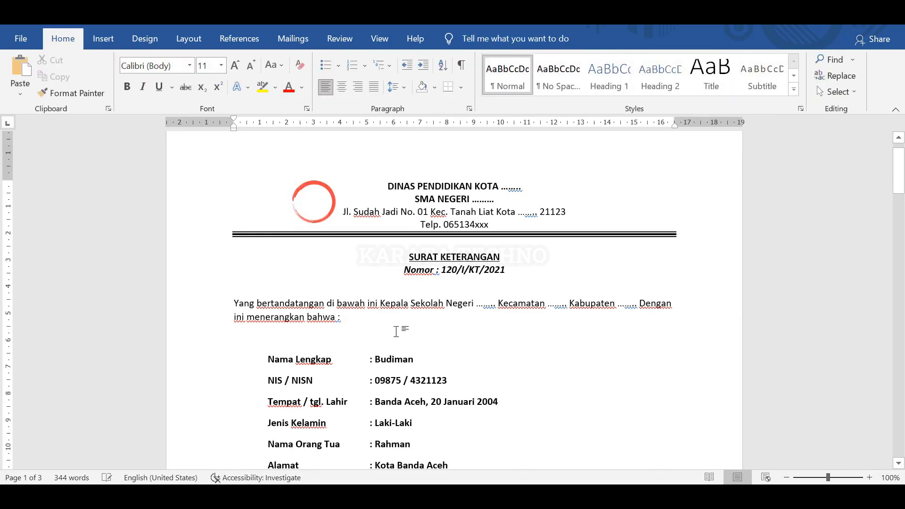
{"action": "scroll", "coordinate": [388, 332], "scroll_direction": "up", "scroll_amount": 2}
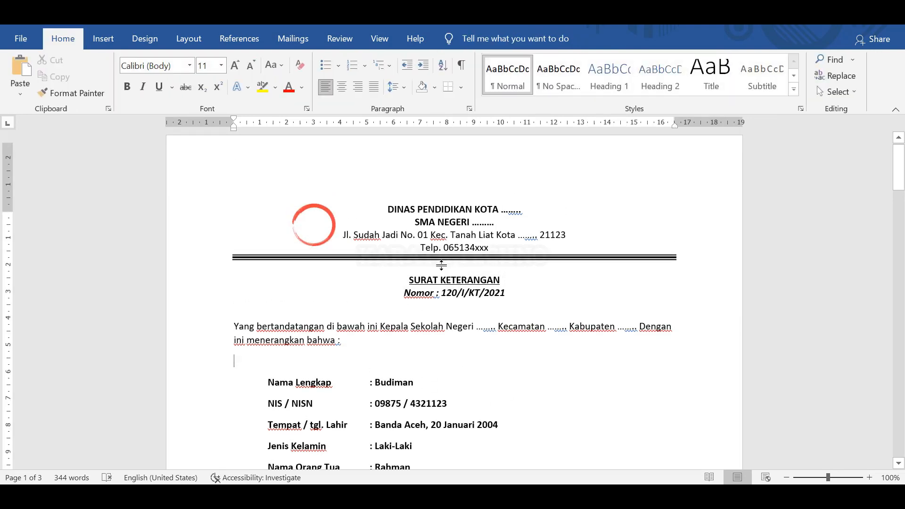
{"action": "double_click", "coordinate": [461, 172]}
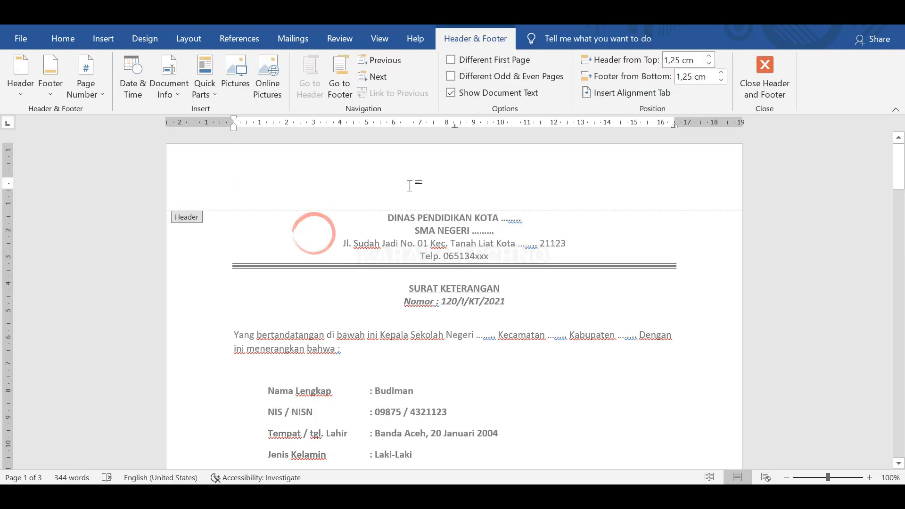
{"action": "double_click", "coordinate": [432, 236]}
Cut the four letterhead lines and circle logo from the body and paste them into the header.
{"action": "left_click_drag", "start_coordinate": [518, 257], "coordinate": [330, 216]}
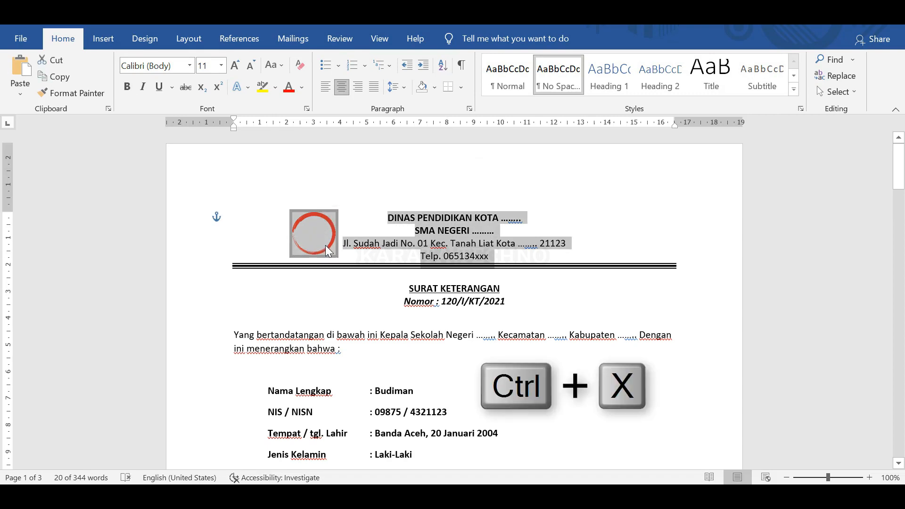
{"action": "key", "text": "ctrl+x"}
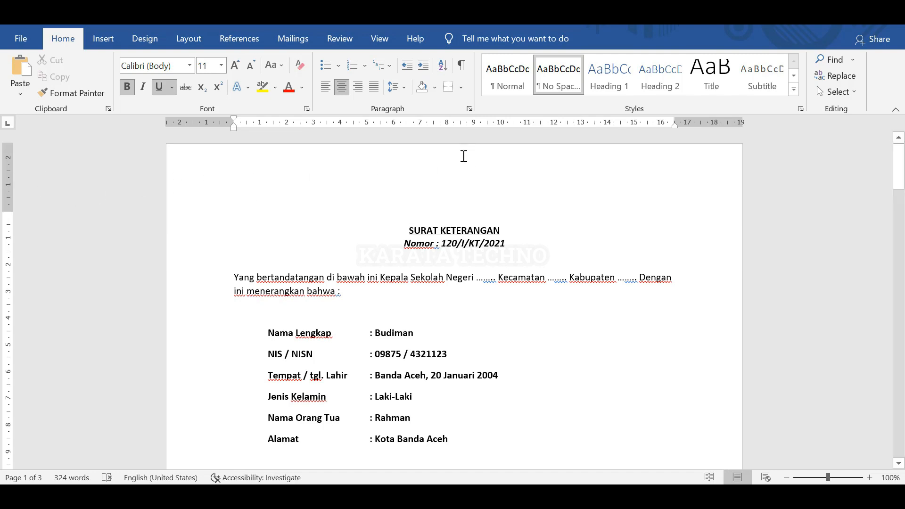
{"action": "double_click", "coordinate": [464, 156]}
{"action": "key", "text": "ctrl+v"}
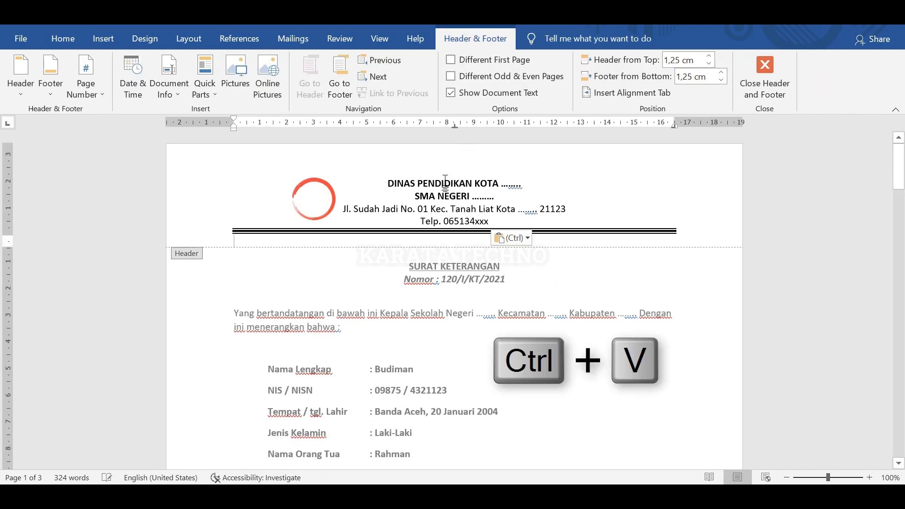
Check the pasted header's first line and address line, then return to the letter body.
{"action": "left_click", "coordinate": [613, 185]}
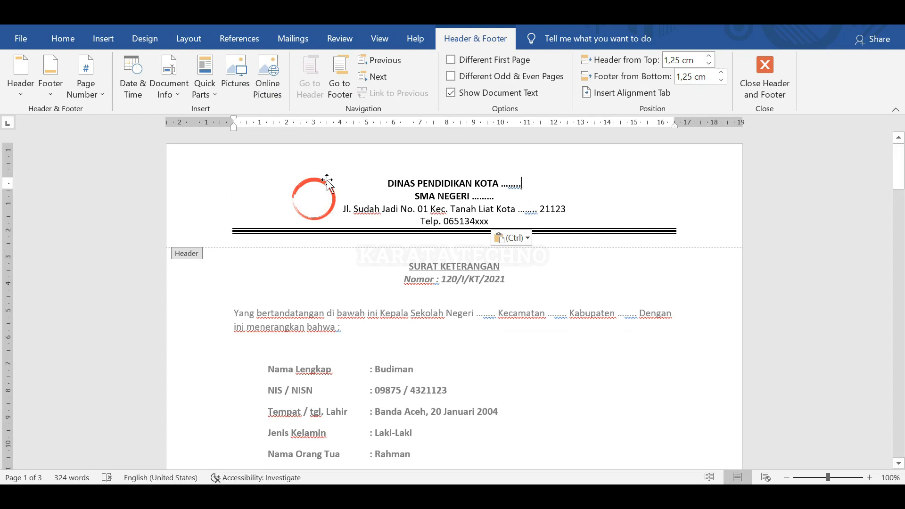
{"action": "left_click", "coordinate": [550, 209]}
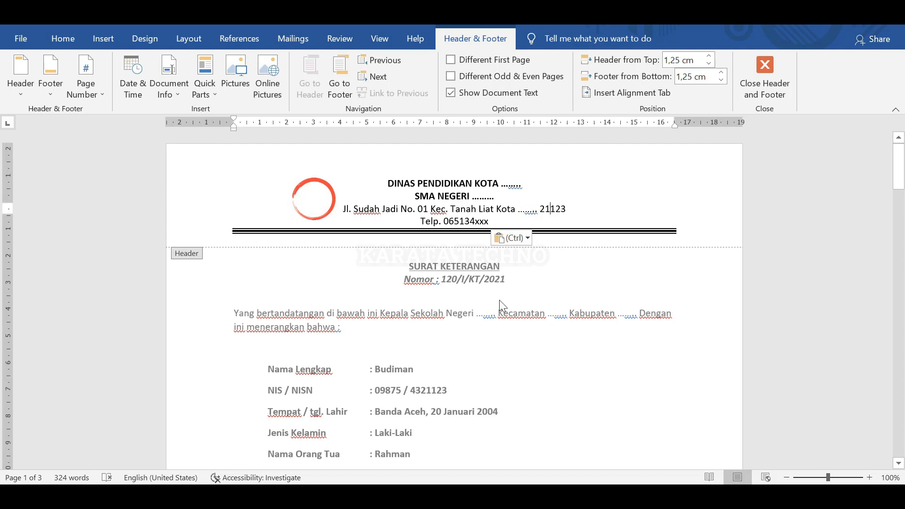
{"action": "double_click", "coordinate": [513, 336]}
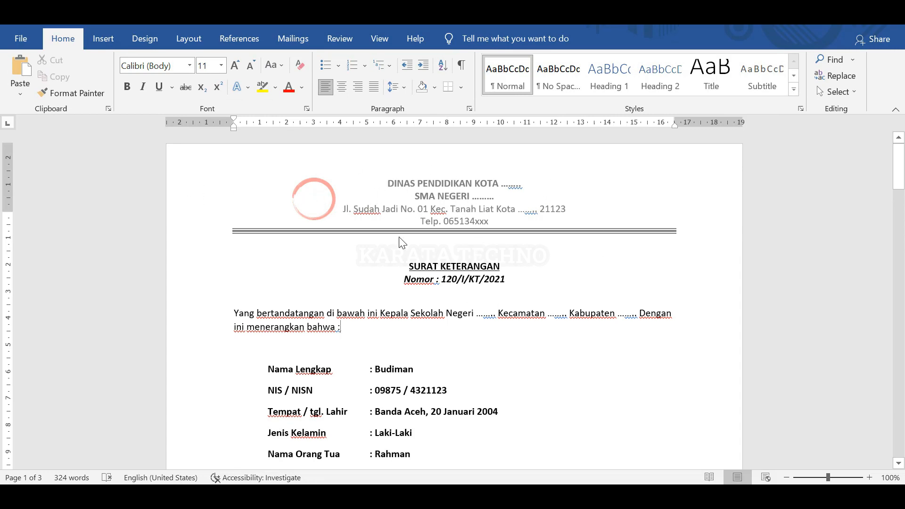
Open and close header editing several times to check the letterhead layout.
{"action": "double_click", "coordinate": [510, 198]}
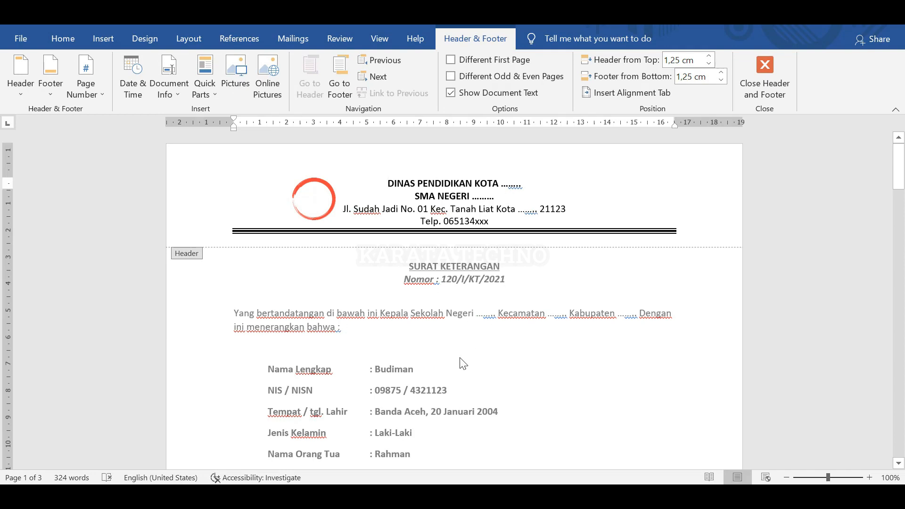
{"action": "double_click", "coordinate": [452, 348]}
{"action": "double_click", "coordinate": [589, 193]}
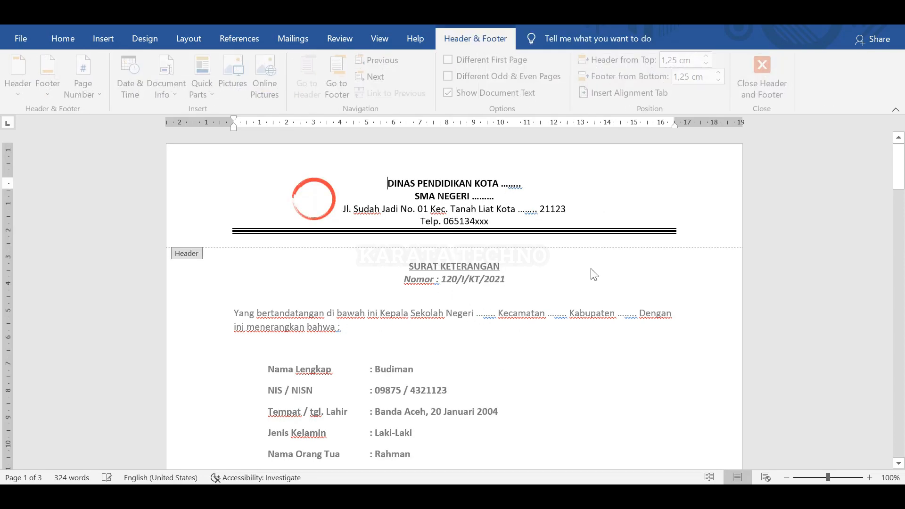
{"action": "double_click", "coordinate": [532, 313]}
{"action": "double_click", "coordinate": [587, 195]}
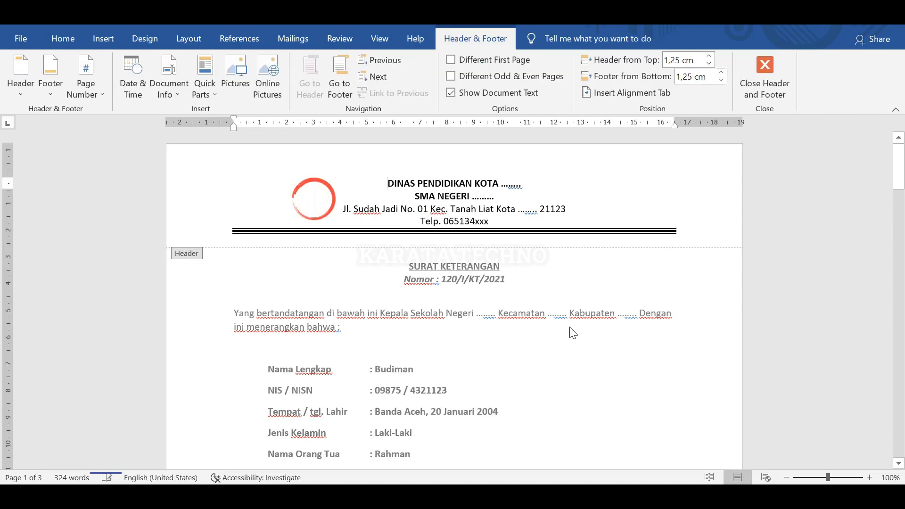
{"action": "double_click", "coordinate": [570, 331]}
Scroll to page 2 to confirm its header shows the letterhead, then reopen header editing.
{"action": "left_click_drag", "start_coordinate": [903, 173], "coordinate": [903, 172]}
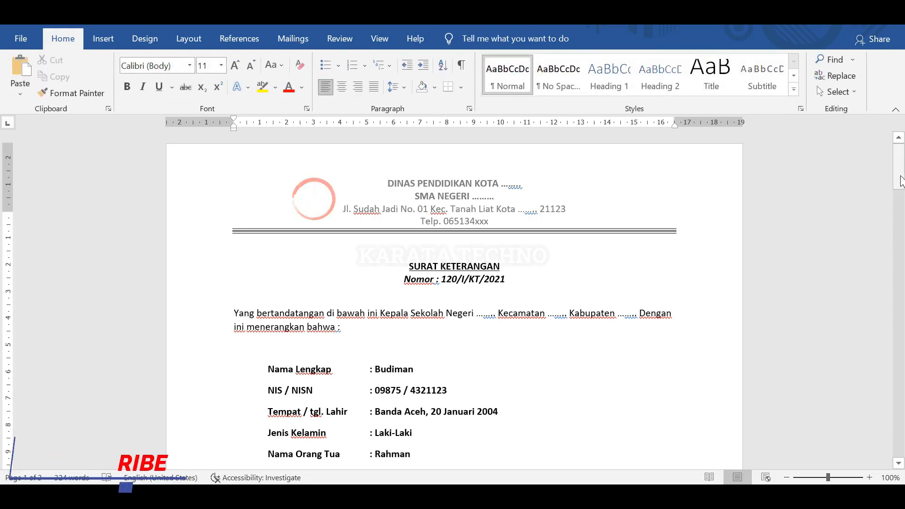
{"action": "mouse_move", "coordinate": [898, 176]}
{"action": "left_mouse_down"}
{"action": "mouse_move", "coordinate": [891, 466]}
{"action": "mouse_move", "coordinate": [903, 143]}
{"action": "mouse_move", "coordinate": [899, 161]}
{"action": "left_mouse_up"}
{"action": "scroll", "coordinate": [459, 345], "scroll_direction": "down", "scroll_amount": 3}
{"action": "left_click", "coordinate": [628, 296]}
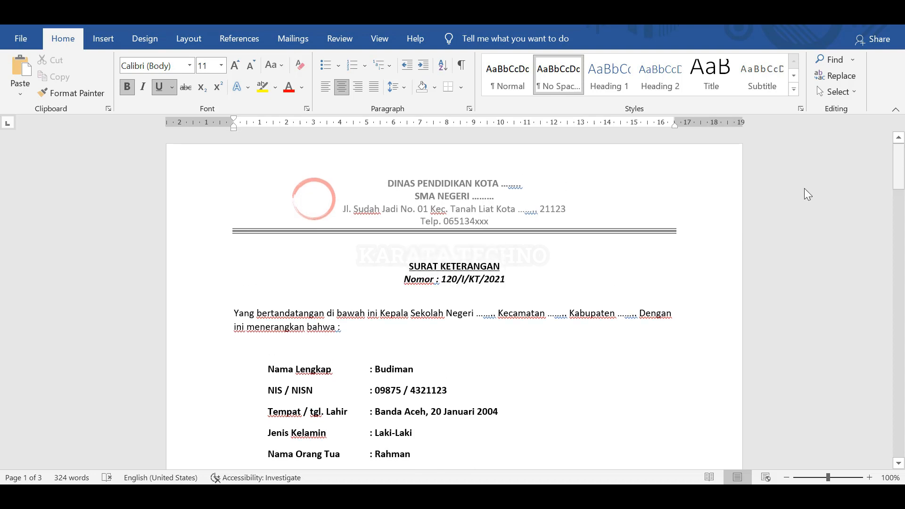
{"action": "double_click", "coordinate": [502, 234]}
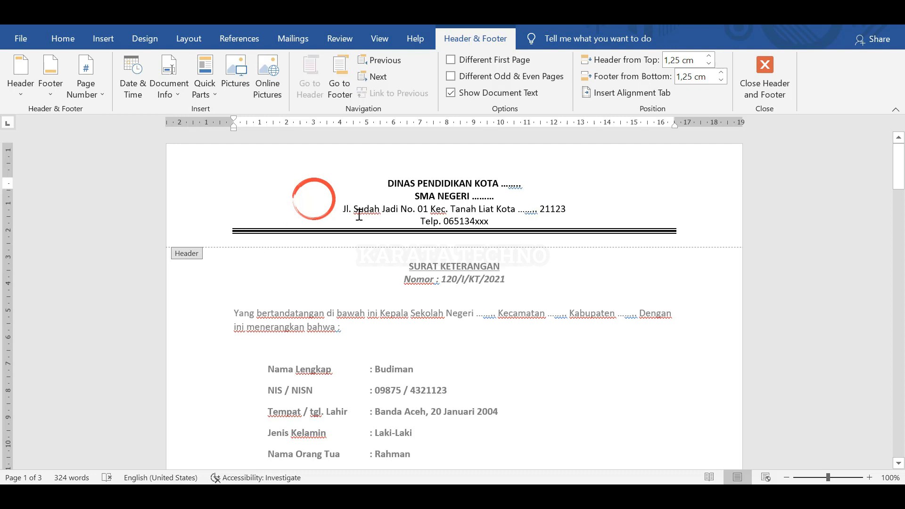
Expand 'Kec.' to 'Kecamatan' in the header address line.
{"action": "left_click", "coordinate": [307, 203]}
{"action": "left_click", "coordinate": [441, 210]}
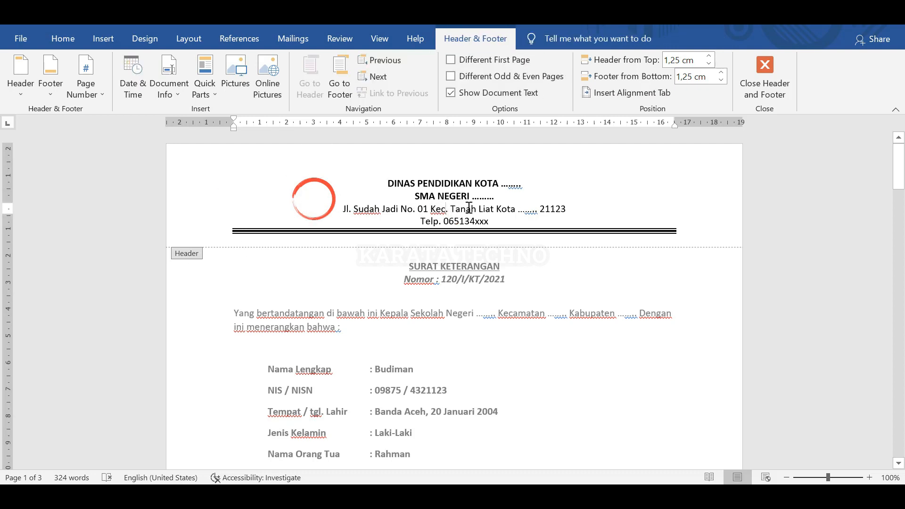
{"action": "key", "text": "Delete"}
{"action": "type", "text": "amatan"}
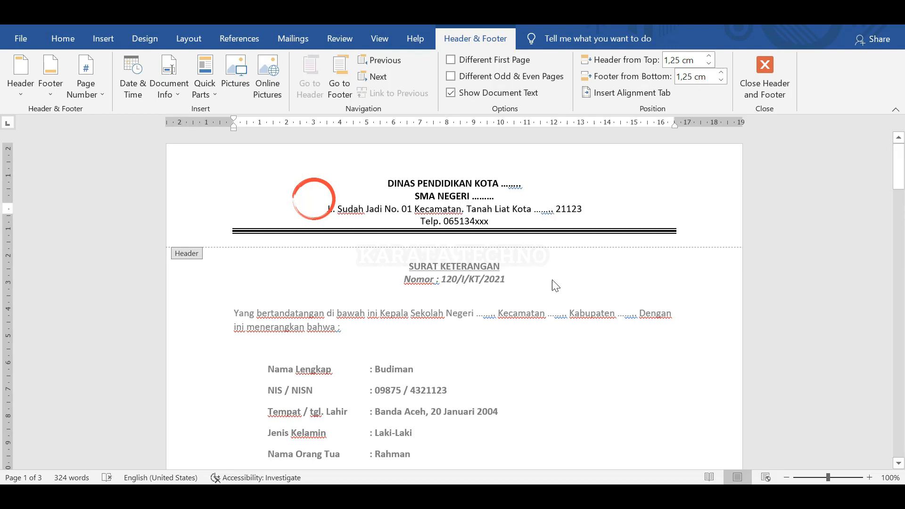
{"action": "double_click", "coordinate": [552, 293]}
{"action": "scroll", "coordinate": [584, 317], "scroll_direction": "down", "scroll_amount": 3}
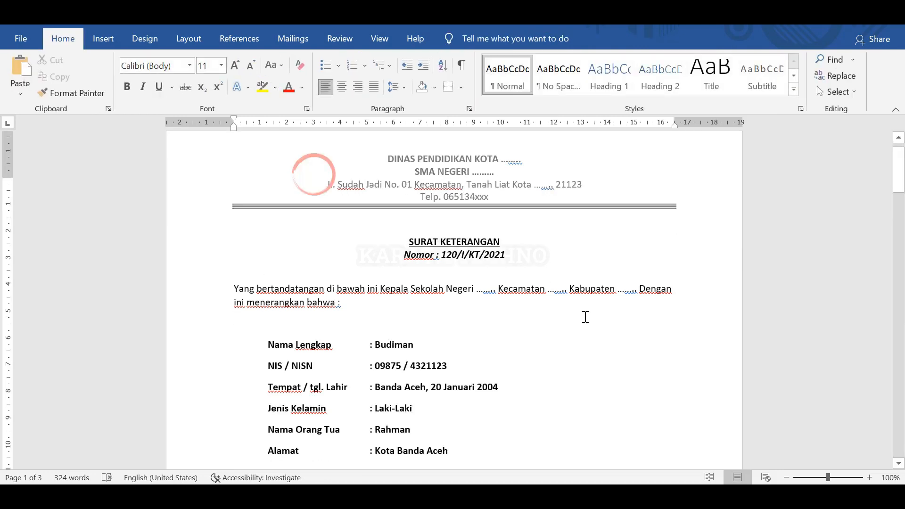
{"action": "scroll", "coordinate": [585, 316], "scroll_direction": "down", "scroll_amount": 10}
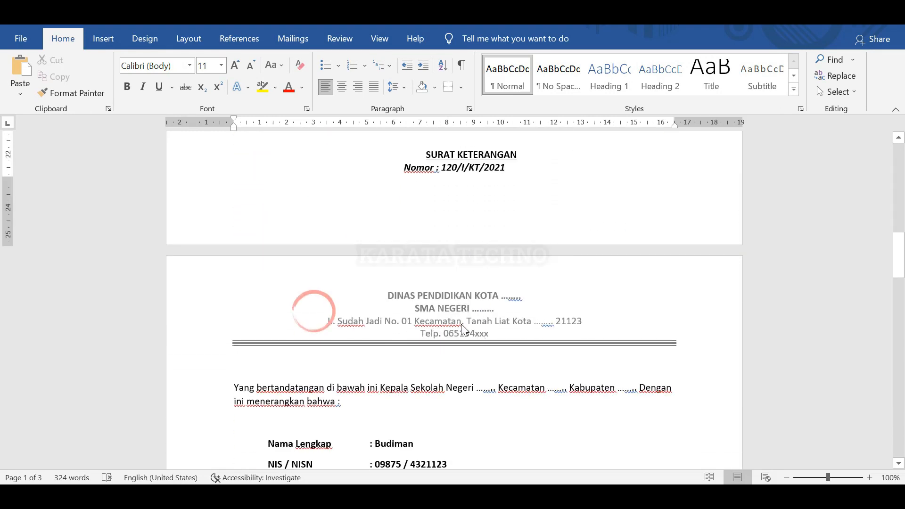
{"action": "scroll", "coordinate": [489, 337], "scroll_direction": "down", "scroll_amount": 4}
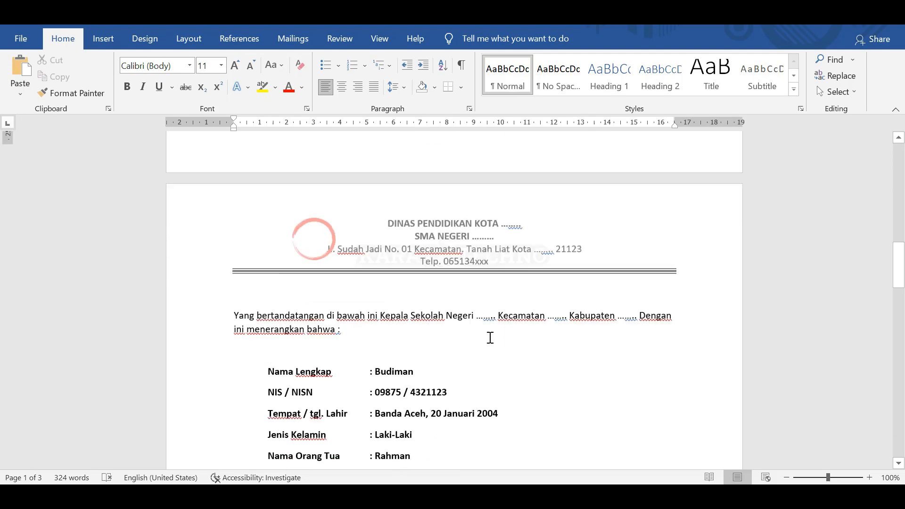
{"action": "scroll", "coordinate": [493, 332], "scroll_direction": "up", "scroll_amount": 4}
{"action": "scroll", "coordinate": [503, 350], "scroll_direction": "down", "scroll_amount": 15}
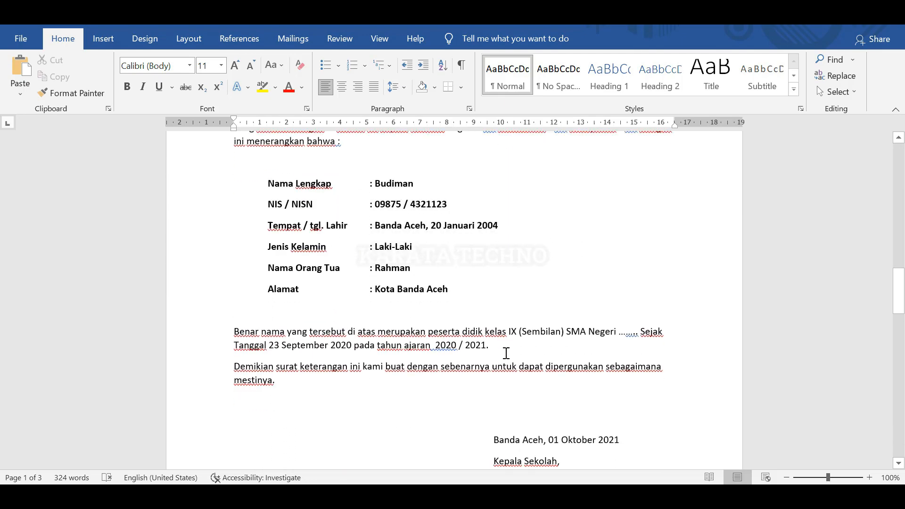
{"action": "scroll", "coordinate": [502, 347], "scroll_direction": "down", "scroll_amount": 4}
{"action": "scroll", "coordinate": [502, 346], "scroll_direction": "up", "scroll_amount": 12}
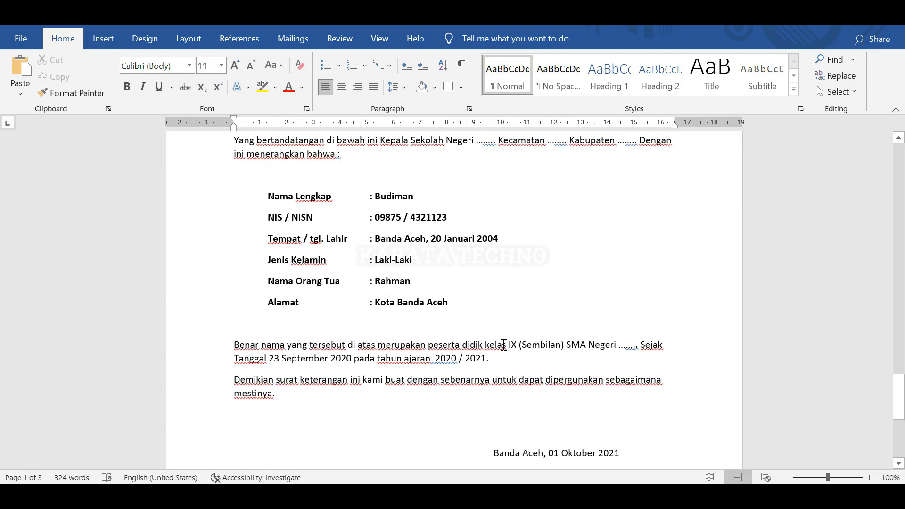
Replace 'Liat' with 'Keras' so the address reads Tanah Keras.
{"action": "double_click", "coordinate": [496, 321]}
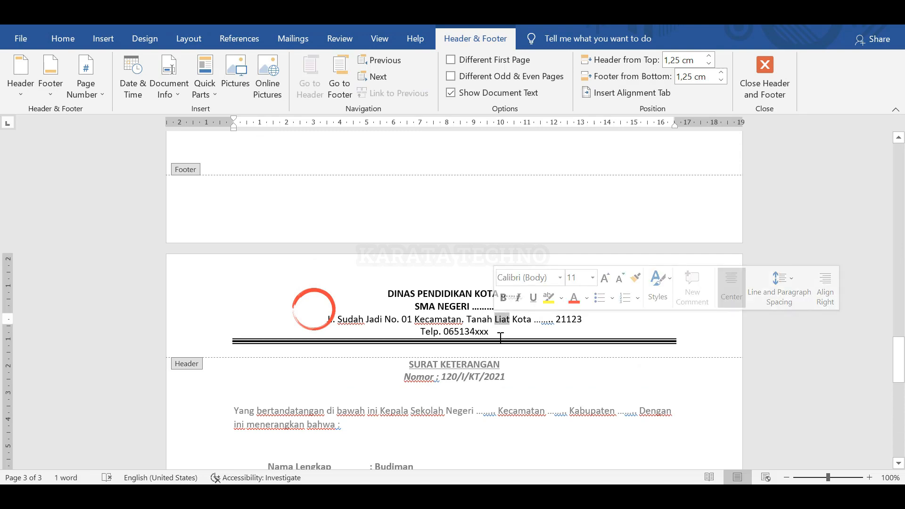
{"action": "type", "text": "Keras"}
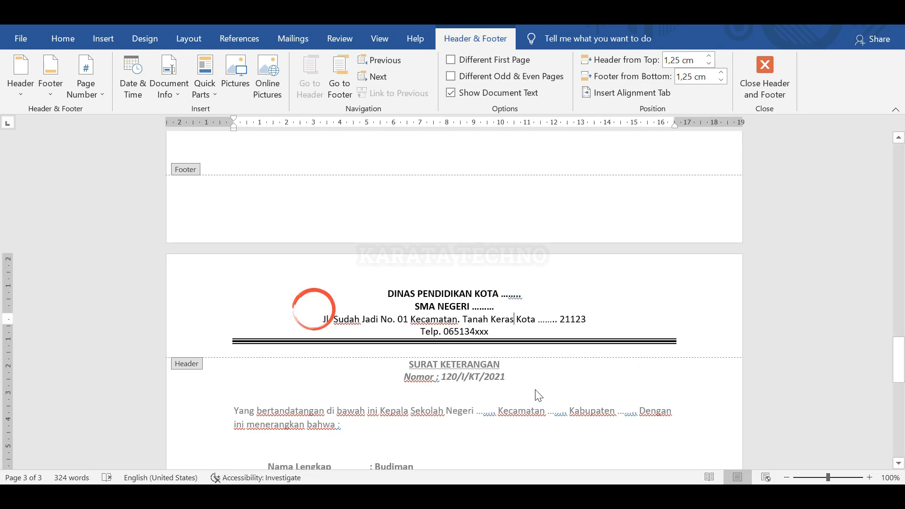
{"action": "mouse_move", "coordinate": [898, 372]}
{"action": "left_mouse_down"}
{"action": "mouse_move", "coordinate": [895, 405]}
{"action": "mouse_move", "coordinate": [892, 382]}
{"action": "mouse_move", "coordinate": [903, 373]}
{"action": "left_mouse_up"}
{"action": "left_click_drag", "start_coordinate": [902, 353], "coordinate": [900, 168]}
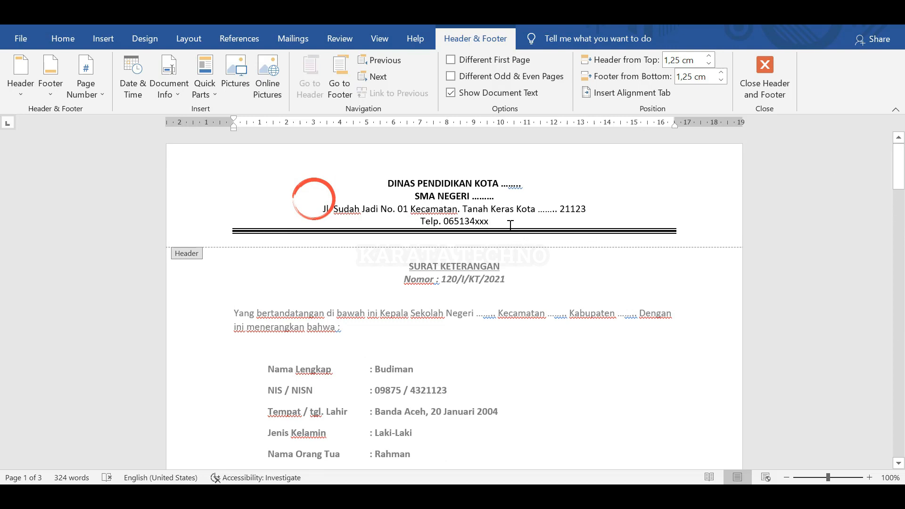
Drag the red circle logo across the header so it sits right of the letterhead text.
{"action": "left_click", "coordinate": [312, 210]}
{"action": "mouse_move", "coordinate": [898, 167]}
{"action": "left_mouse_down"}
{"action": "mouse_move", "coordinate": [886, 282]}
{"action": "mouse_move", "coordinate": [888, 166]}
{"action": "left_mouse_up"}
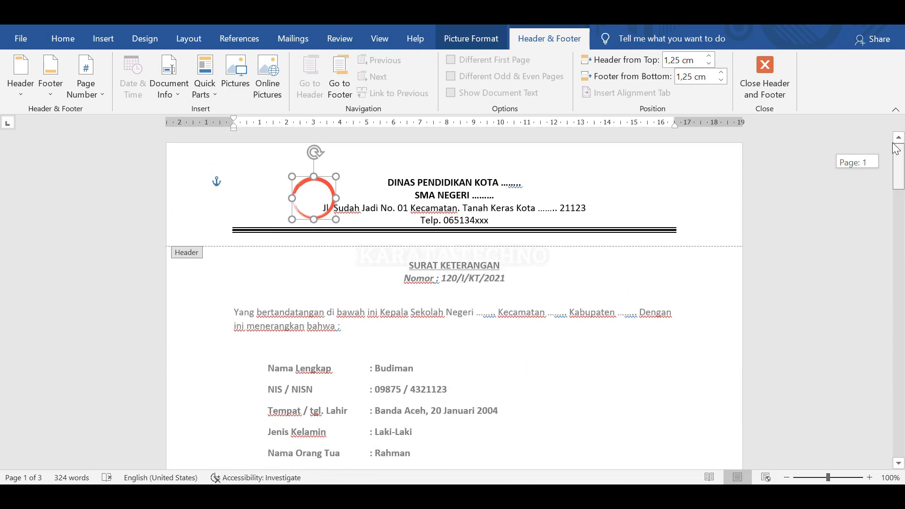
{"action": "mouse_move", "coordinate": [313, 203]}
{"action": "left_mouse_down"}
{"action": "mouse_move", "coordinate": [289, 200]}
{"action": "mouse_move", "coordinate": [297, 205]}
{"action": "left_mouse_up"}
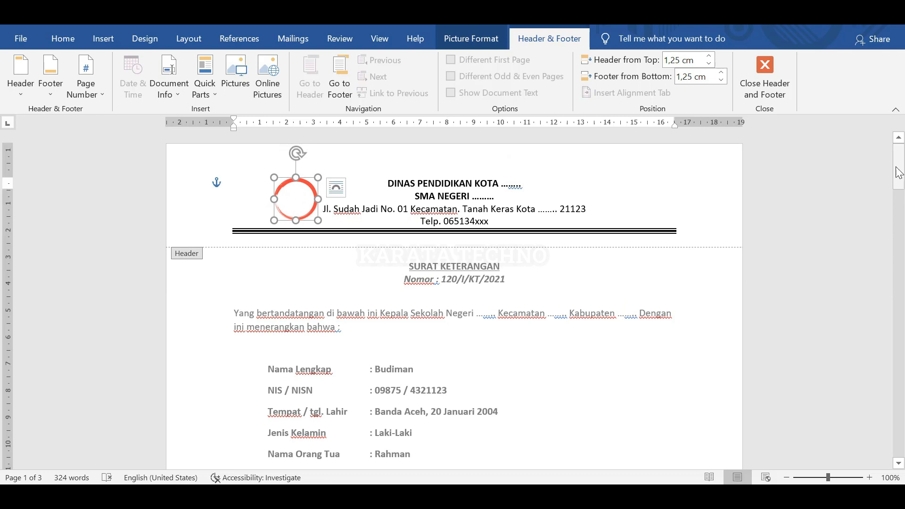
{"action": "mouse_move", "coordinate": [898, 160]}
{"action": "left_mouse_down"}
{"action": "mouse_move", "coordinate": [900, 249]}
{"action": "mouse_move", "coordinate": [901, 165]}
{"action": "left_mouse_up"}
{"action": "left_click_drag", "start_coordinate": [297, 208], "coordinate": [631, 202]}
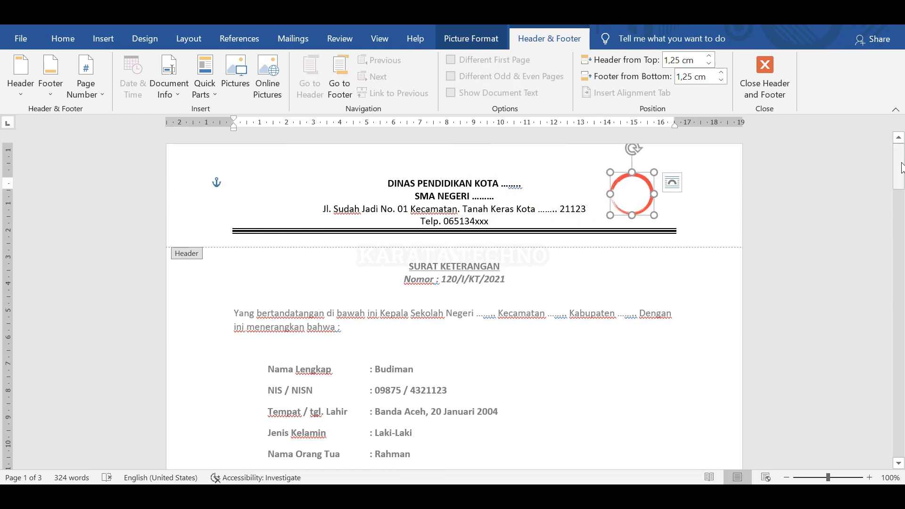
{"action": "mouse_move", "coordinate": [900, 174]}
{"action": "left_mouse_down"}
{"action": "mouse_move", "coordinate": [901, 452]}
{"action": "mouse_move", "coordinate": [901, 155]}
{"action": "left_mouse_up"}
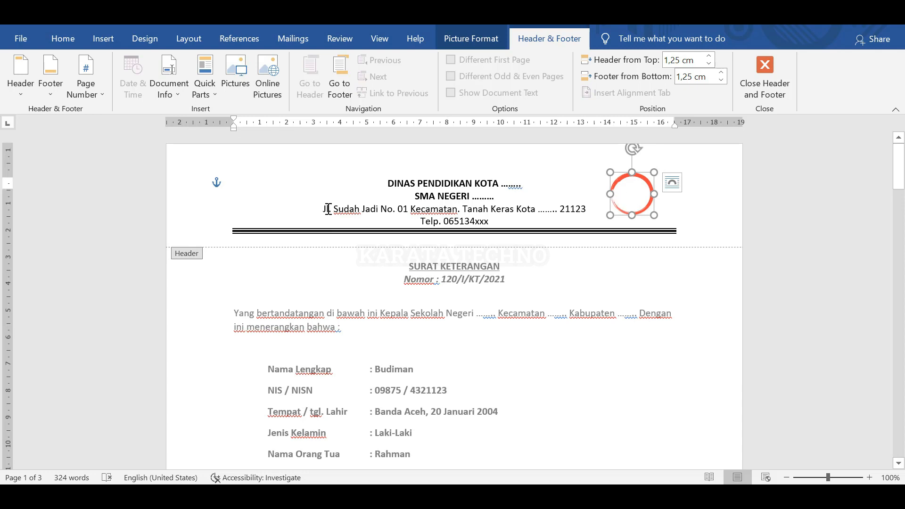
{"action": "key", "text": "ctrl+c"}
{"action": "left_click", "coordinate": [313, 203]}
{"action": "key", "text": "ctrl+v"}
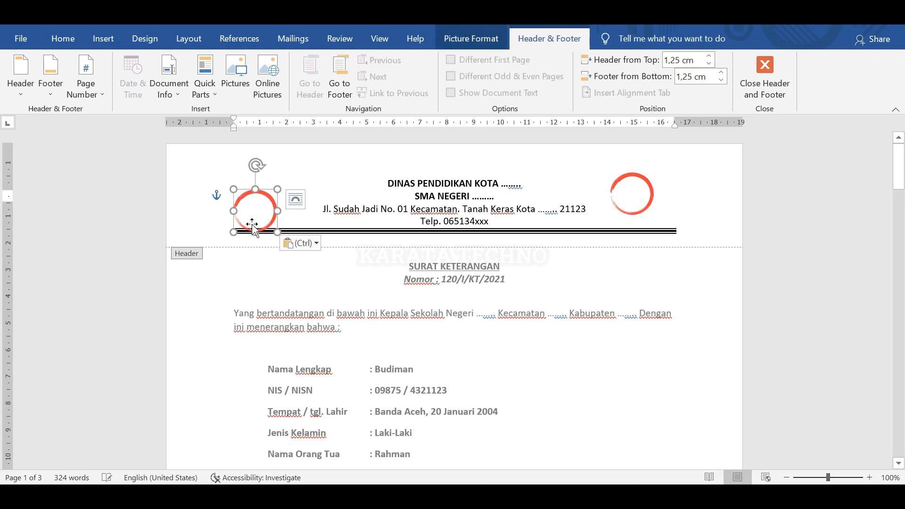
{"action": "left_click_drag", "start_coordinate": [252, 226], "coordinate": [279, 197]}
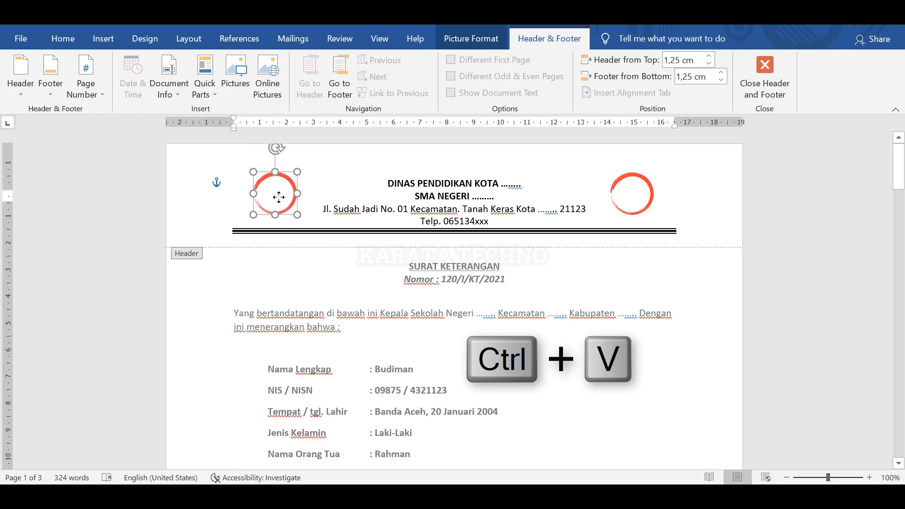
{"action": "mouse_move", "coordinate": [898, 165]}
{"action": "left_mouse_down"}
{"action": "mouse_move", "coordinate": [898, 446]}
{"action": "mouse_move", "coordinate": [903, 150]}
{"action": "left_mouse_up"}
{"action": "double_click", "coordinate": [450, 342]}
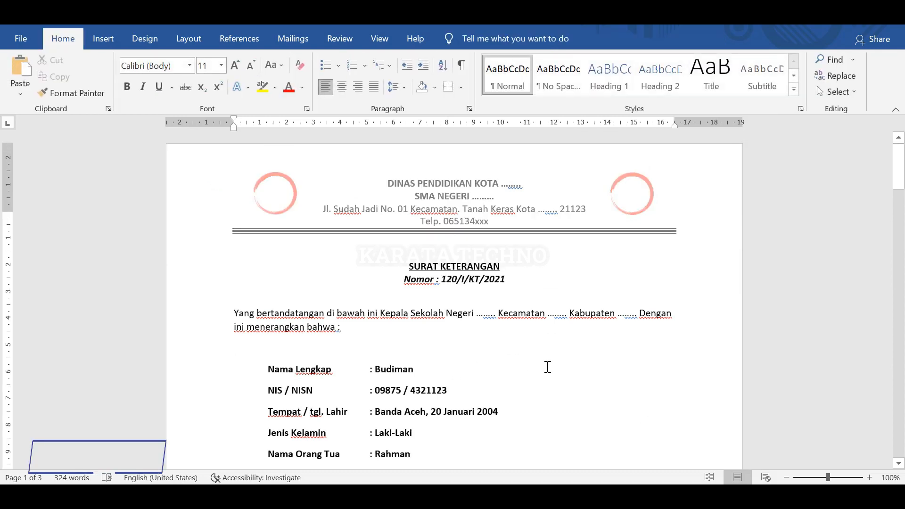
{"action": "mouse_move", "coordinate": [901, 166]}
{"action": "left_mouse_down"}
{"action": "mouse_move", "coordinate": [901, 181]}
{"action": "mouse_move", "coordinate": [900, 156]}
{"action": "left_mouse_up"}
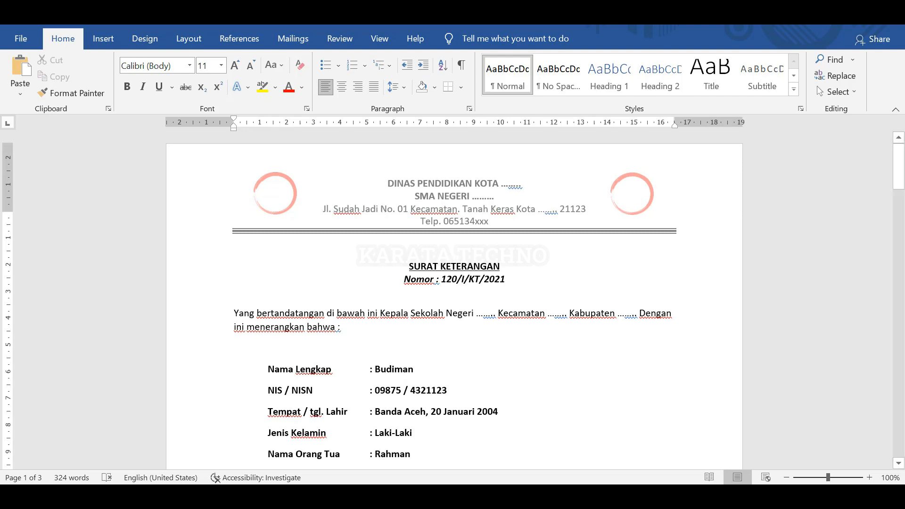
{"action": "scroll", "coordinate": [491, 345], "scroll_direction": "up", "scroll_amount": 5}
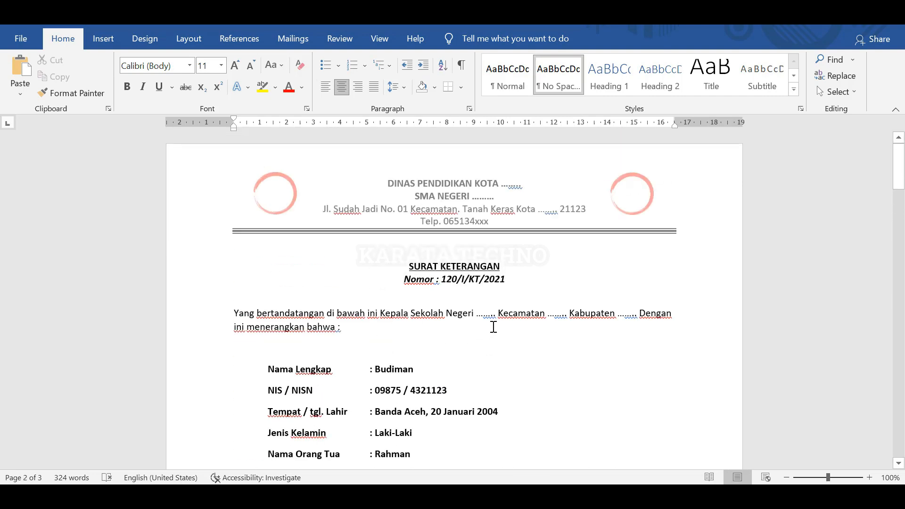
{"action": "scroll", "coordinate": [492, 327], "scroll_direction": "down", "scroll_amount": 10}
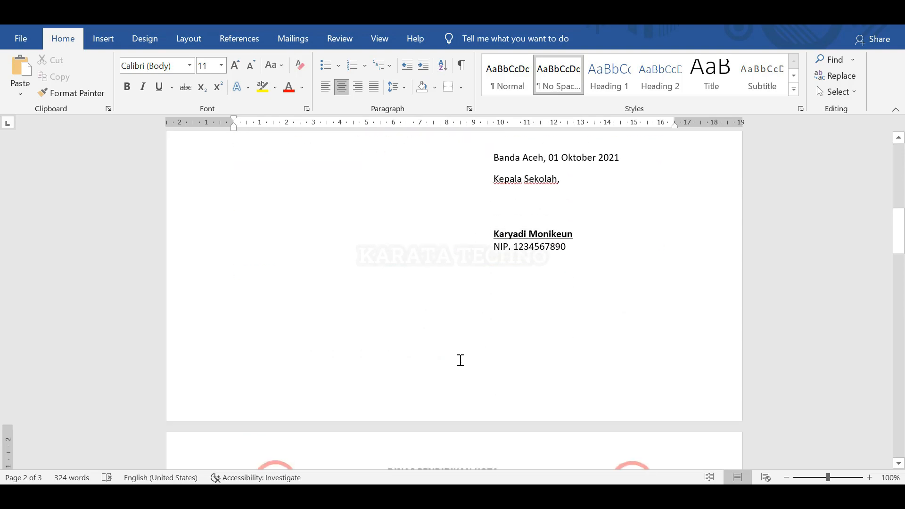
Below the signature, add 'Tembusan :' with a numbered list: 1. Dinas Pendidikan, 2. Arsip.
{"action": "left_click", "coordinate": [415, 308]}
{"action": "type", "text": "Tembusan : 1. Dinas"}
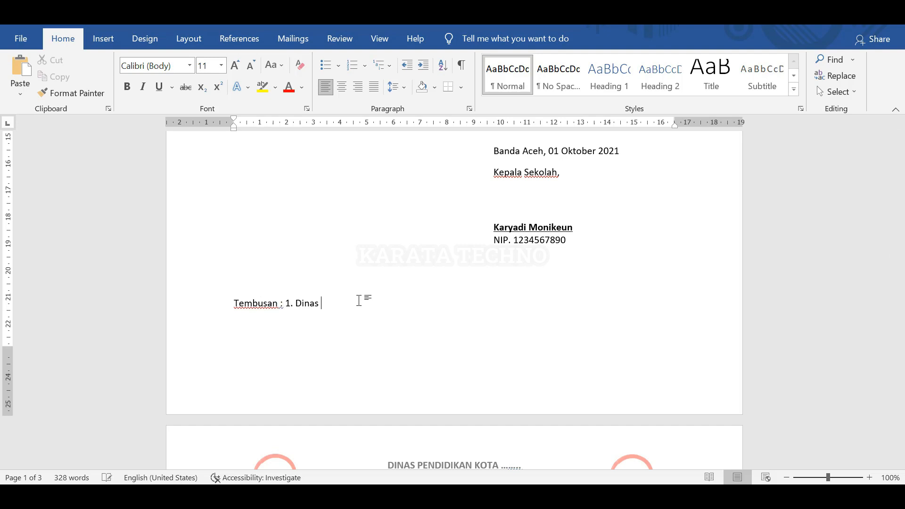
{"action": "type", "text": "nas Pendidikan"}
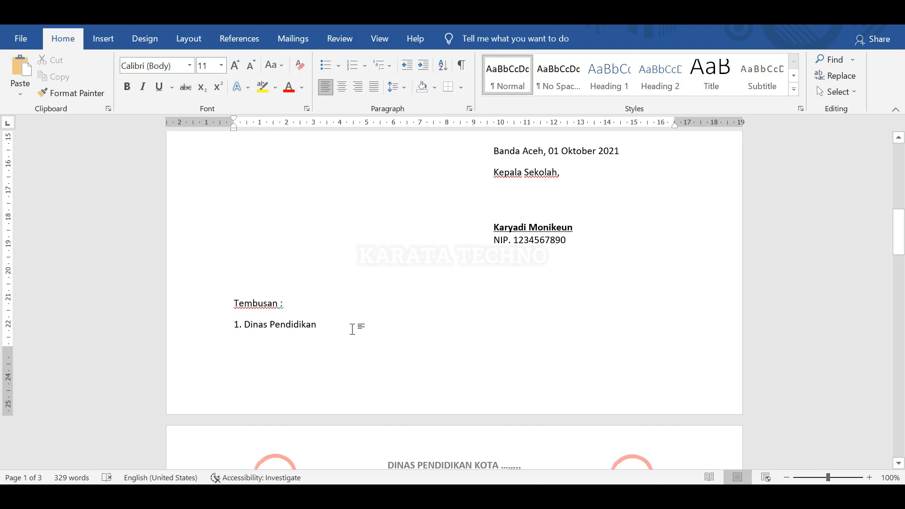
{"action": "key", "text": "Return"}
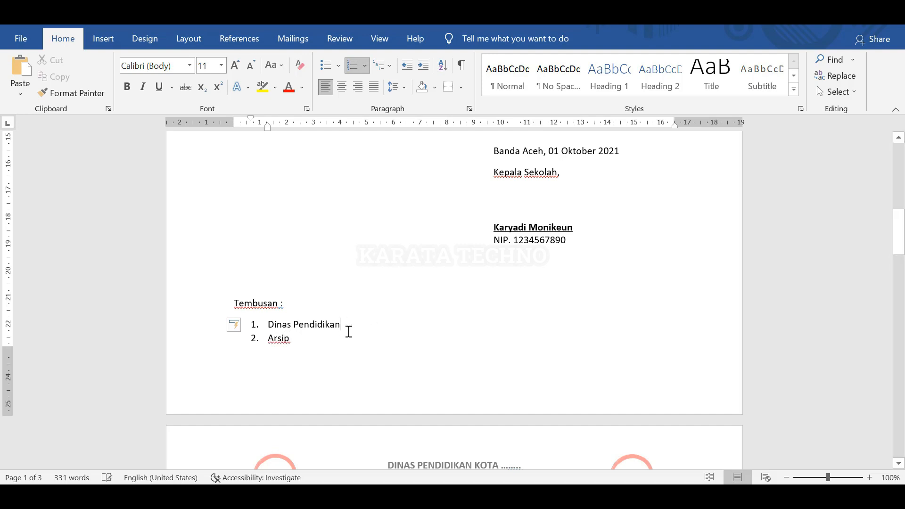
{"action": "left_click", "coordinate": [297, 311]}
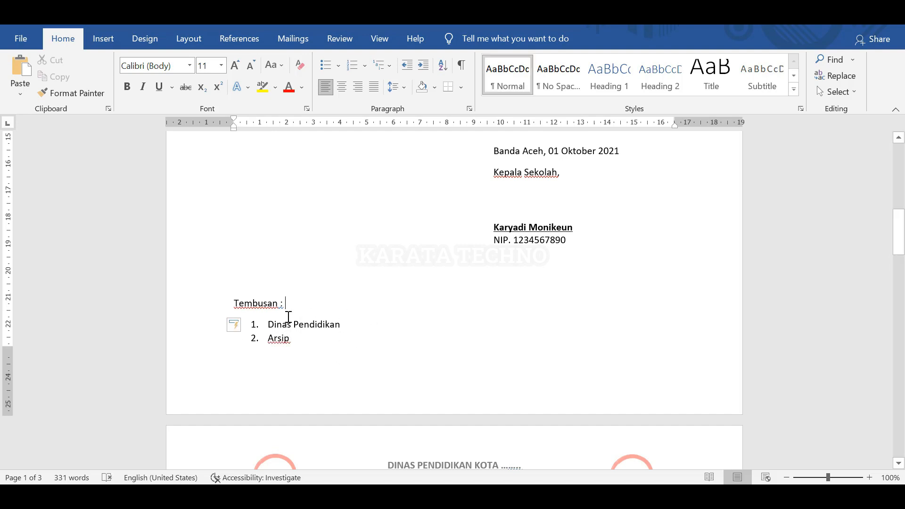
{"action": "scroll", "coordinate": [313, 344], "scroll_direction": "down", "scroll_amount": 3}
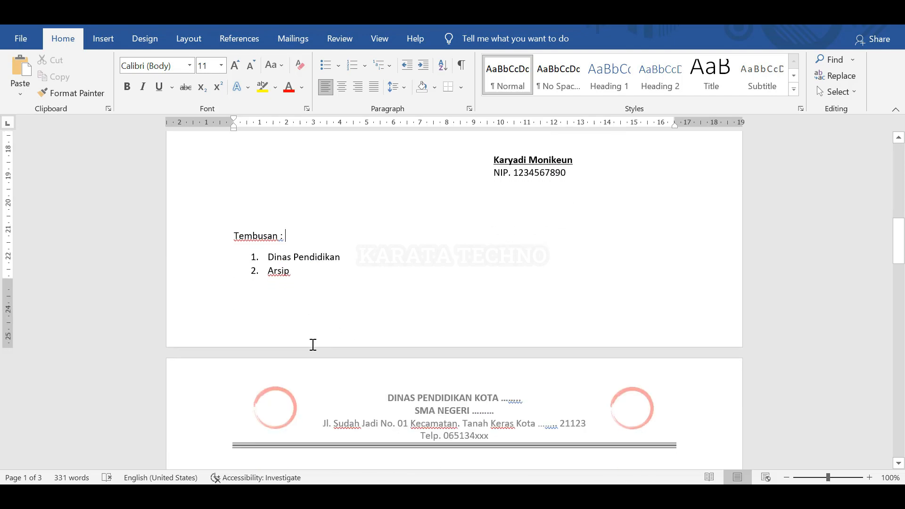
{"action": "scroll", "coordinate": [313, 342], "scroll_direction": "up", "scroll_amount": 20}
{"action": "scroll", "coordinate": [315, 335], "scroll_direction": "down", "scroll_amount": 20}
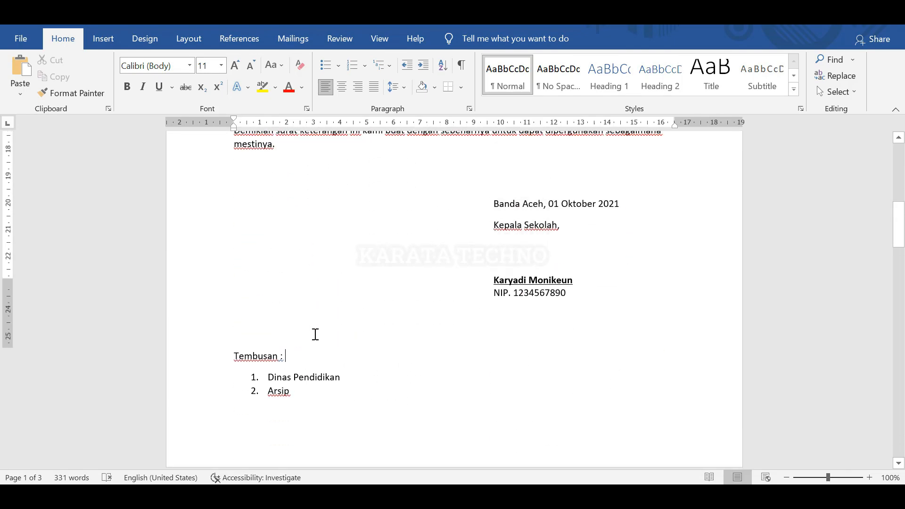
{"action": "scroll", "coordinate": [316, 335], "scroll_direction": "down", "scroll_amount": 3}
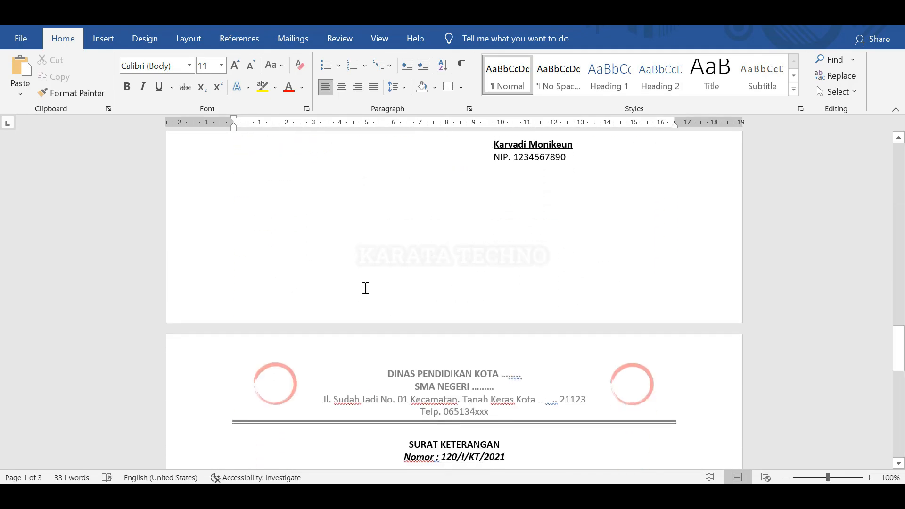
{"action": "left_click", "coordinate": [342, 273]}
{"action": "scroll", "coordinate": [340, 274], "scroll_direction": "down", "scroll_amount": 15}
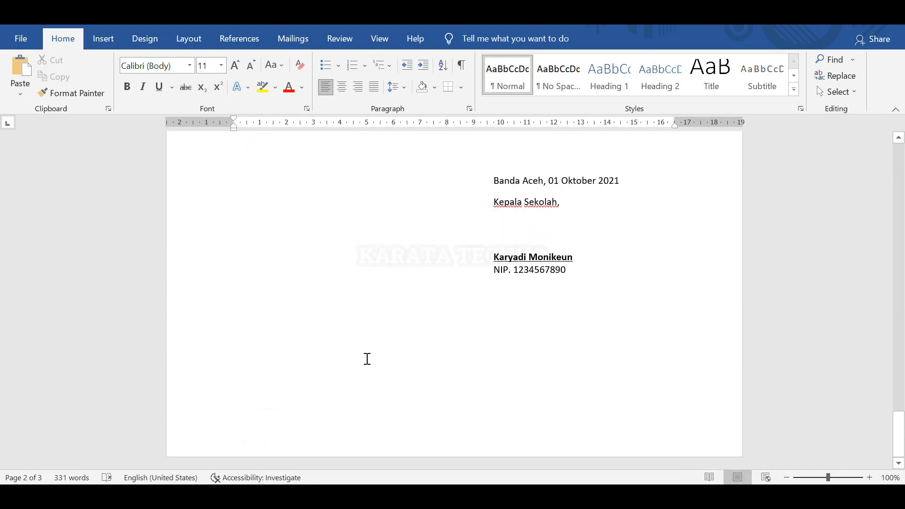
{"action": "scroll", "coordinate": [363, 358], "scroll_direction": "up", "scroll_amount": 8}
{"action": "scroll", "coordinate": [357, 342], "scroll_direction": "up", "scroll_amount": 15}
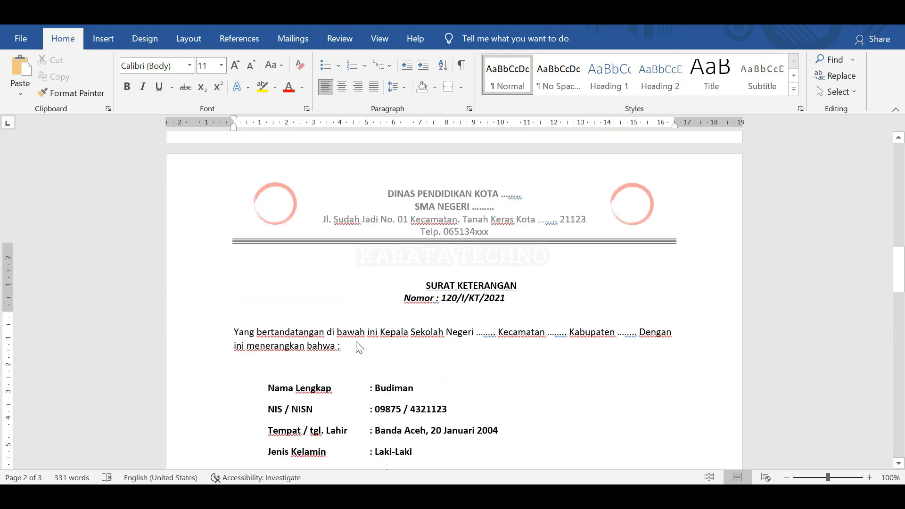
{"action": "scroll", "coordinate": [462, 259], "scroll_direction": "up", "scroll_amount": 3}
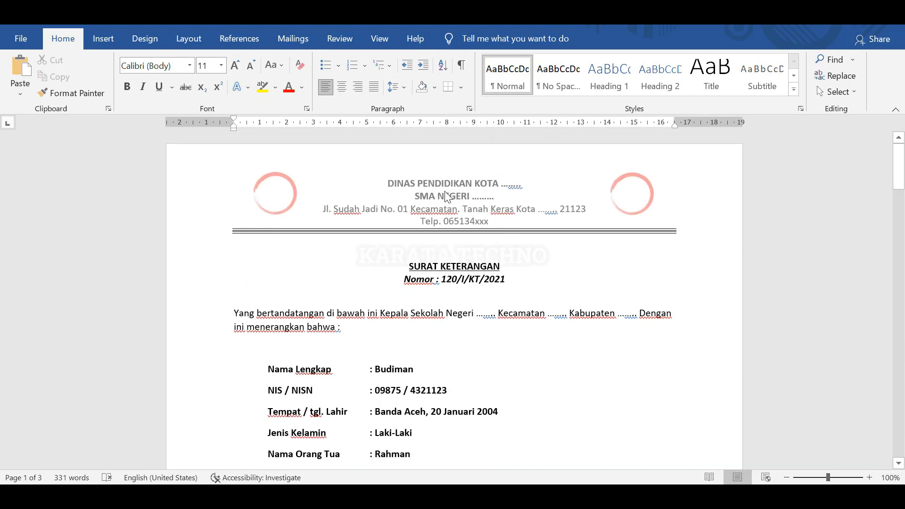
{"action": "scroll", "coordinate": [424, 222], "scroll_direction": "down", "scroll_amount": 10}
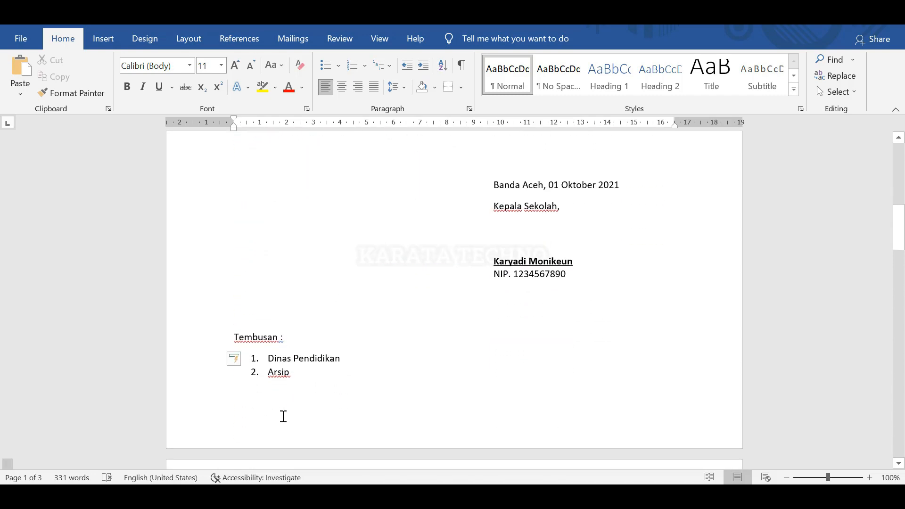
{"action": "left_click", "coordinate": [296, 408]}
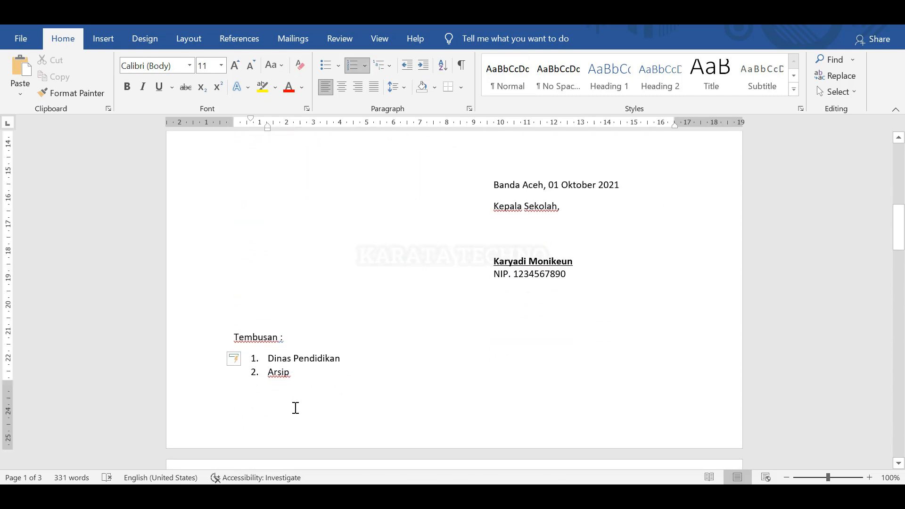
{"action": "scroll", "coordinate": [286, 415], "scroll_direction": "up", "scroll_amount": 15}
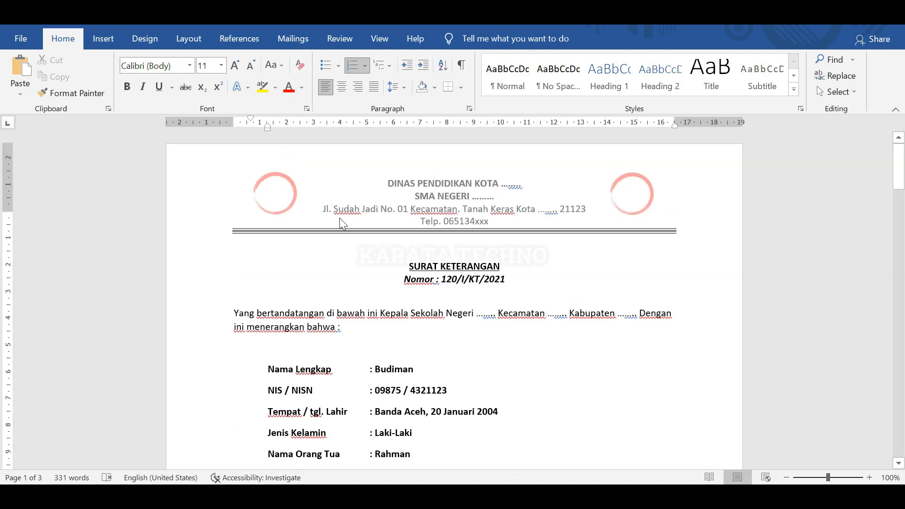
{"action": "scroll", "coordinate": [235, 244], "scroll_direction": "down", "scroll_amount": 15}
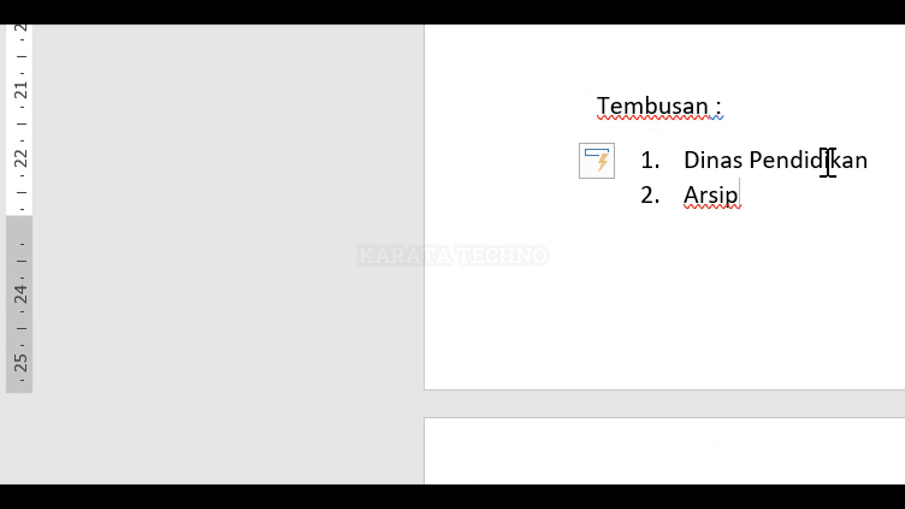
{"action": "scroll", "coordinate": [324, 291], "scroll_direction": "down", "scroll_amount": 10}
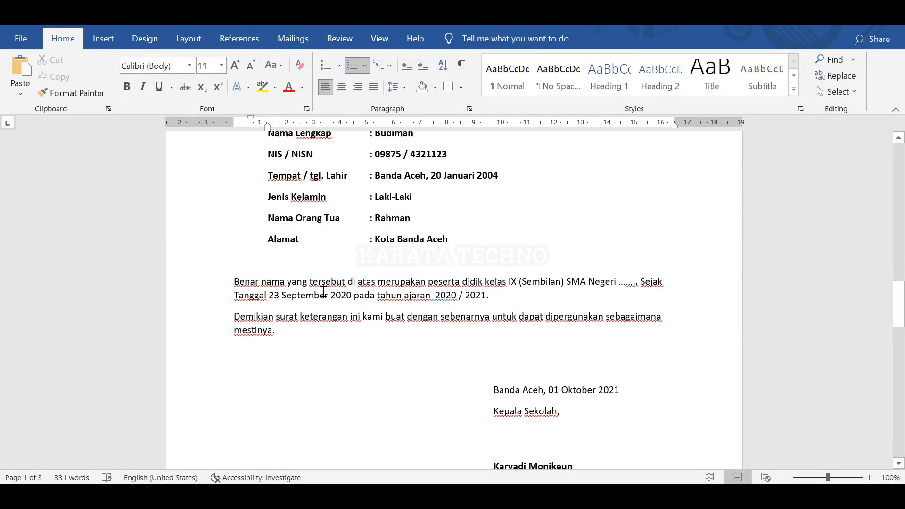
{"action": "scroll", "coordinate": [324, 294], "scroll_direction": "up", "scroll_amount": 20}
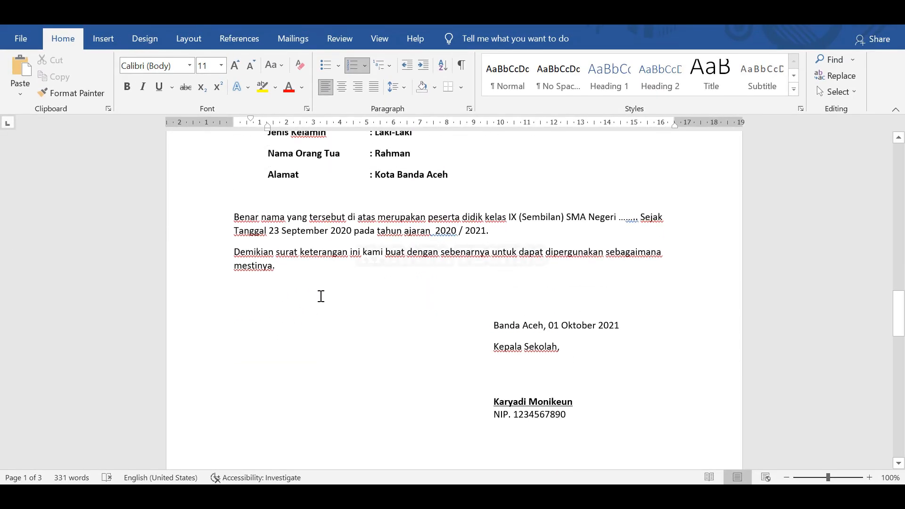
{"action": "scroll", "coordinate": [324, 301], "scroll_direction": "down", "scroll_amount": 20}
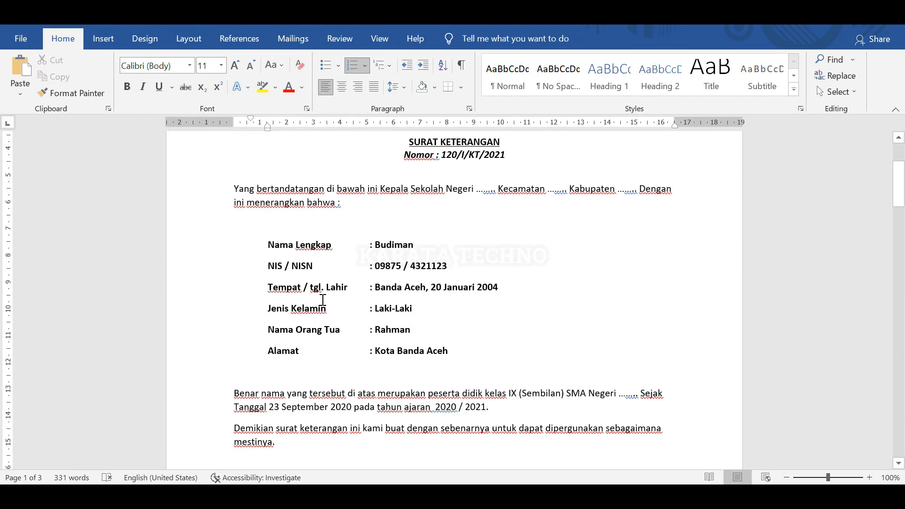
{"action": "scroll", "coordinate": [307, 288], "scroll_direction": "up", "scroll_amount": 4}
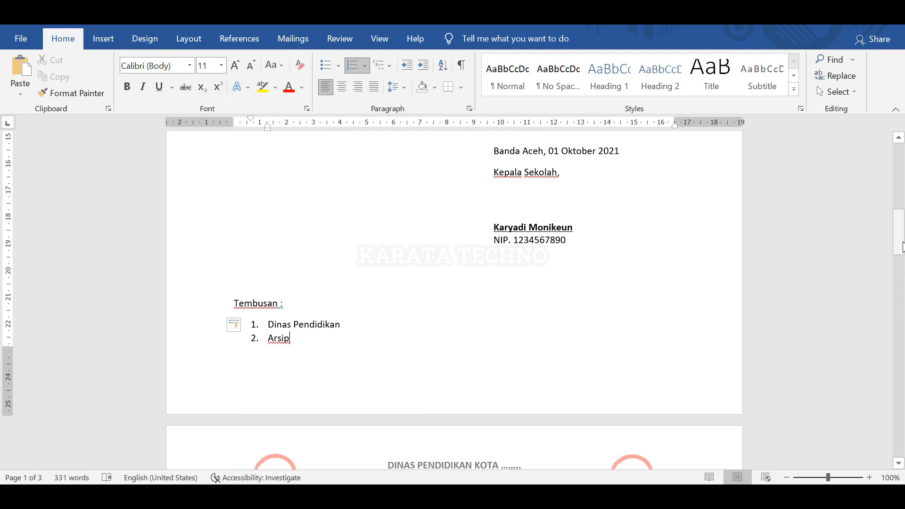
Cut the Tembusan heading and list out of the letter body, keeping the next title on the following page.
{"action": "mouse_move", "coordinate": [897, 250]}
{"action": "left_mouse_down"}
{"action": "mouse_move", "coordinate": [892, 354]}
{"action": "mouse_move", "coordinate": [895, 239]}
{"action": "mouse_move", "coordinate": [897, 252]}
{"action": "mouse_move", "coordinate": [903, 248]}
{"action": "left_mouse_up"}
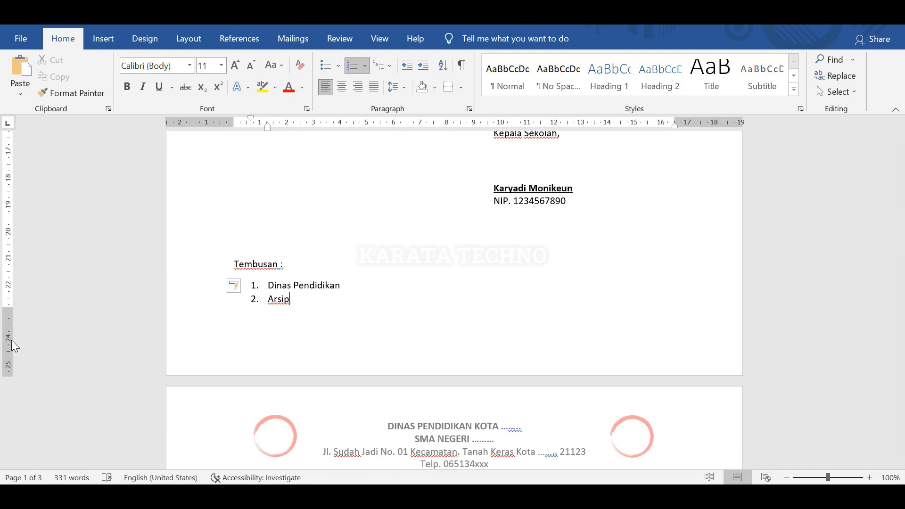
{"action": "double_click", "coordinate": [299, 344]}
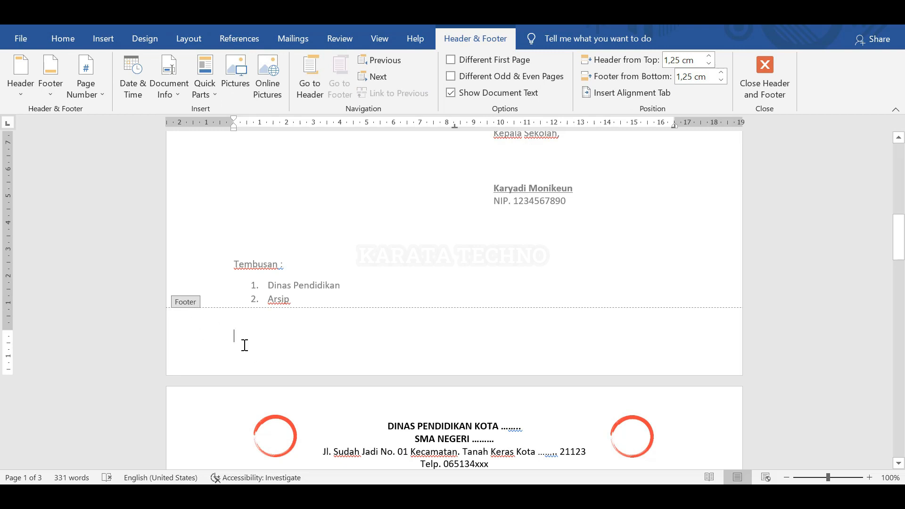
{"action": "double_click", "coordinate": [309, 306]}
{"action": "left_click_drag", "start_coordinate": [318, 303], "coordinate": [236, 264]}
{"action": "key", "text": "ctrl+x"}
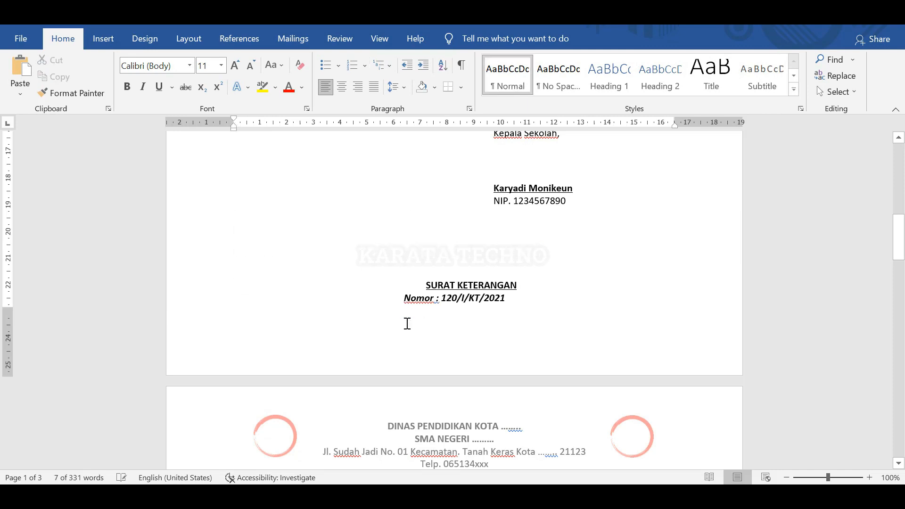
{"action": "key", "text": "Return"}
{"action": "scroll", "coordinate": [343, 333], "scroll_direction": "down", "scroll_amount": 5}
{"action": "scroll", "coordinate": [343, 336], "scroll_direction": "up", "scroll_amount": 4}
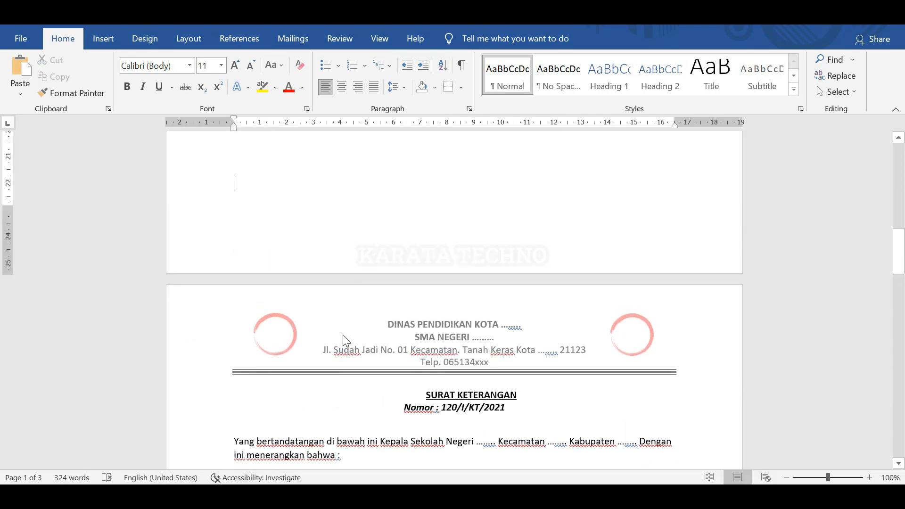
Paste the Tembusan list into page 1's footer and exit footer editing.
{"action": "double_click", "coordinate": [278, 313]}
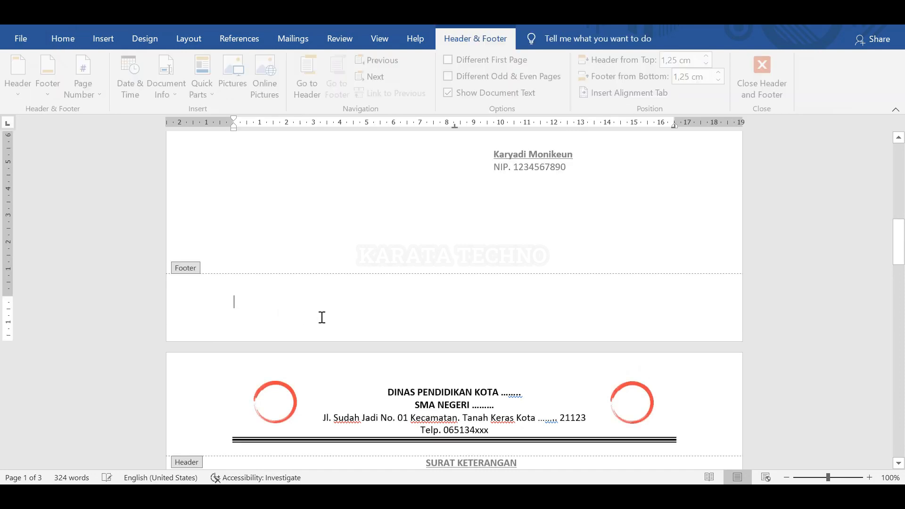
{"action": "key", "text": "ctrl+v"}
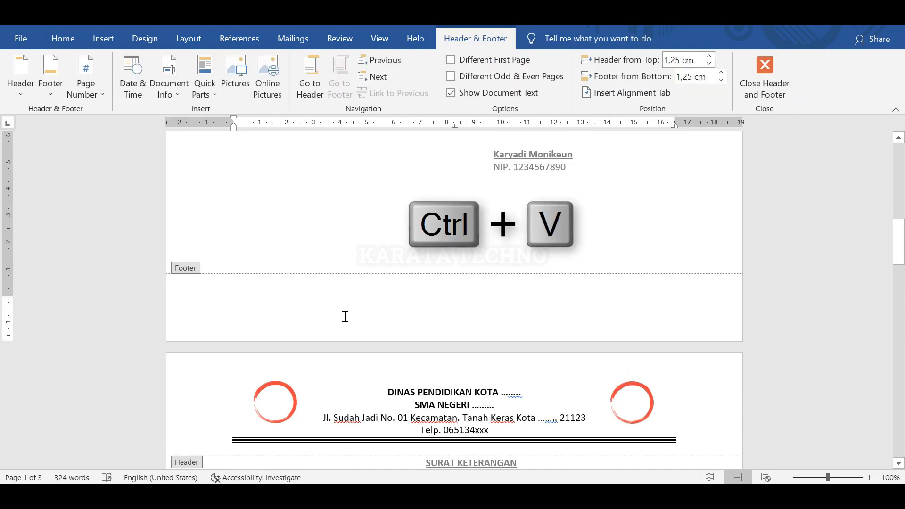
{"action": "left_click", "coordinate": [212, 290]}
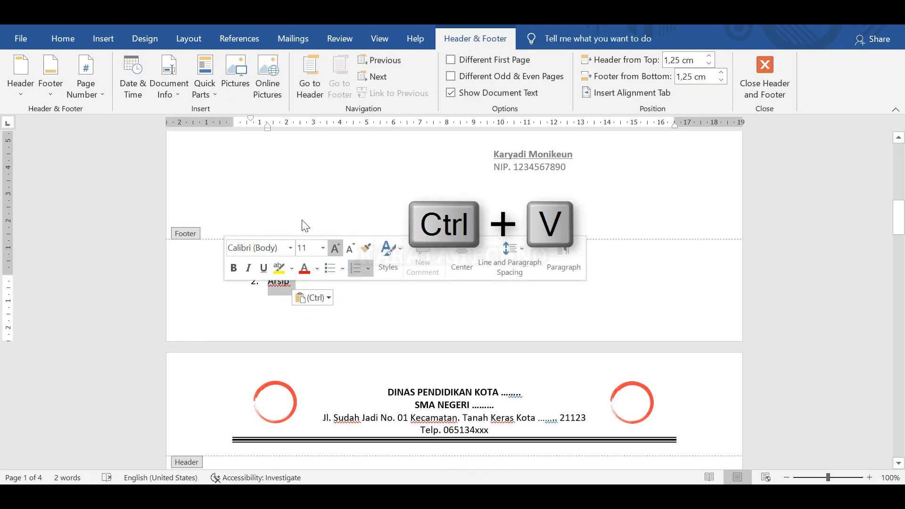
{"action": "key", "text": "Escape"}
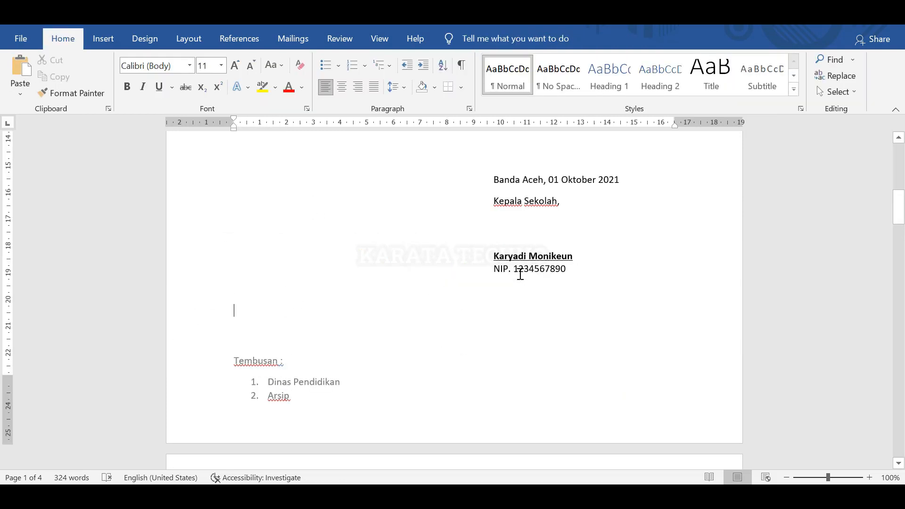
Scroll through the pages to check the Tembusan list, then enter the footer holding it for editing.
{"action": "scroll", "coordinate": [520, 275], "scroll_direction": "down", "scroll_amount": 1}
{"action": "scroll", "coordinate": [271, 216], "scroll_direction": "up", "scroll_amount": 3}
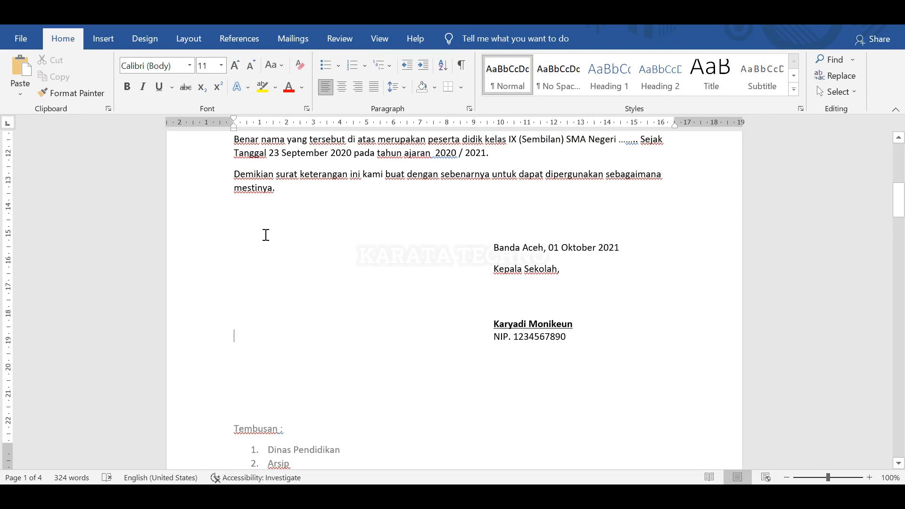
{"action": "scroll", "coordinate": [264, 332], "scroll_direction": "down", "scroll_amount": 2}
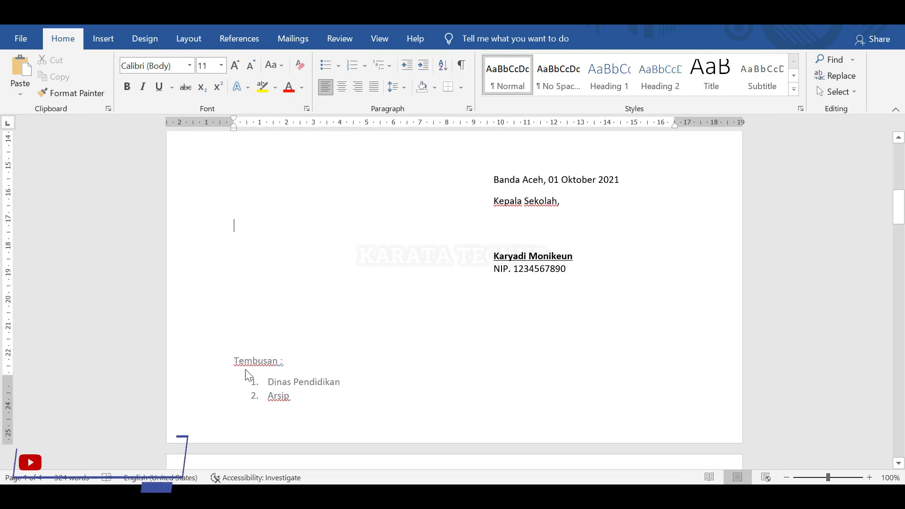
{"action": "scroll", "coordinate": [297, 367], "scroll_direction": "up", "scroll_amount": 15}
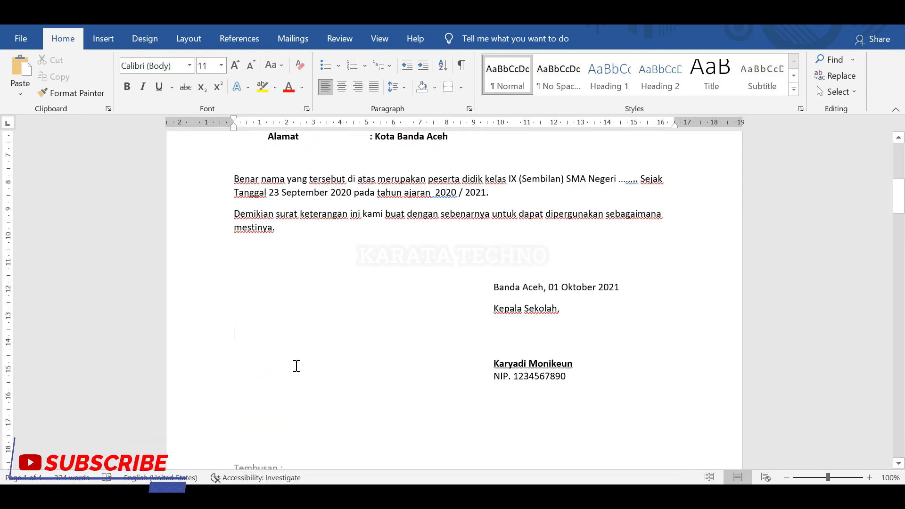
{"action": "scroll", "coordinate": [314, 356], "scroll_direction": "down", "scroll_amount": 2}
{"action": "scroll", "coordinate": [313, 356], "scroll_direction": "down", "scroll_amount": 9}
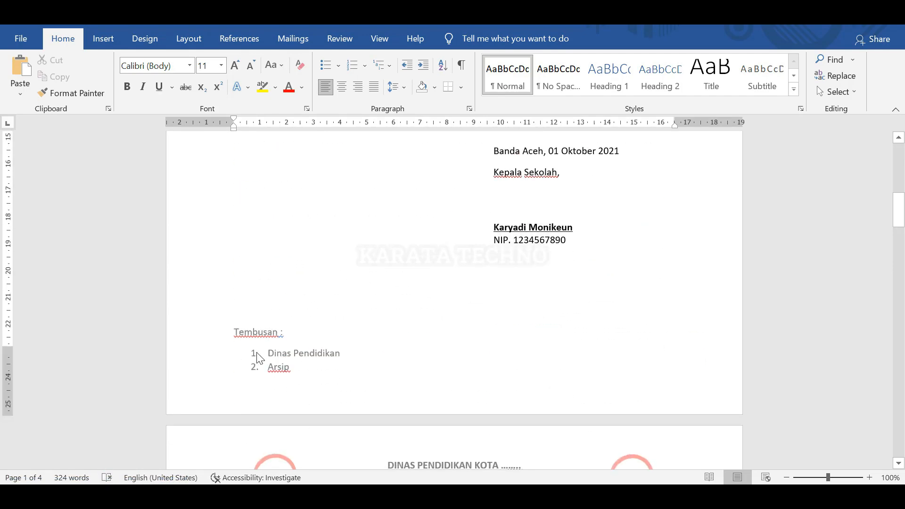
{"action": "scroll", "coordinate": [260, 358], "scroll_direction": "down", "scroll_amount": 15}
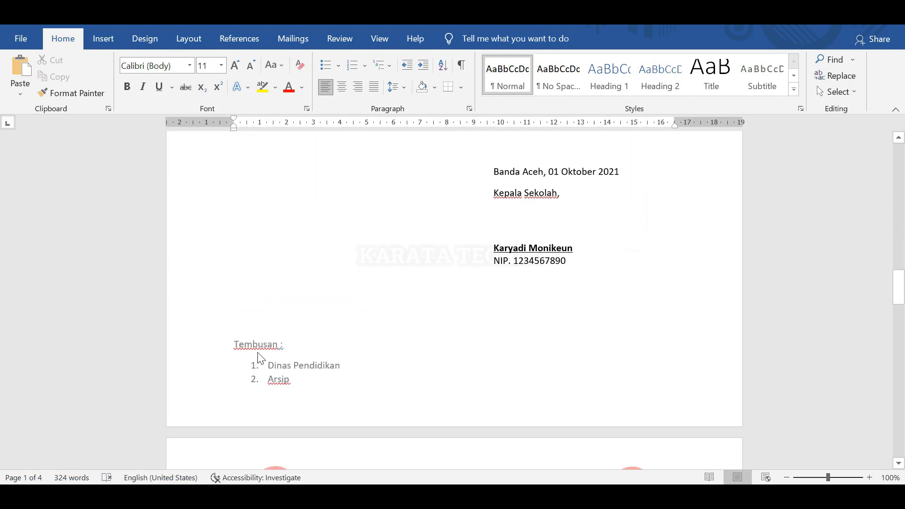
{"action": "scroll", "coordinate": [259, 353], "scroll_direction": "down", "scroll_amount": 2}
{"action": "scroll", "coordinate": [301, 325], "scroll_direction": "down", "scroll_amount": 15}
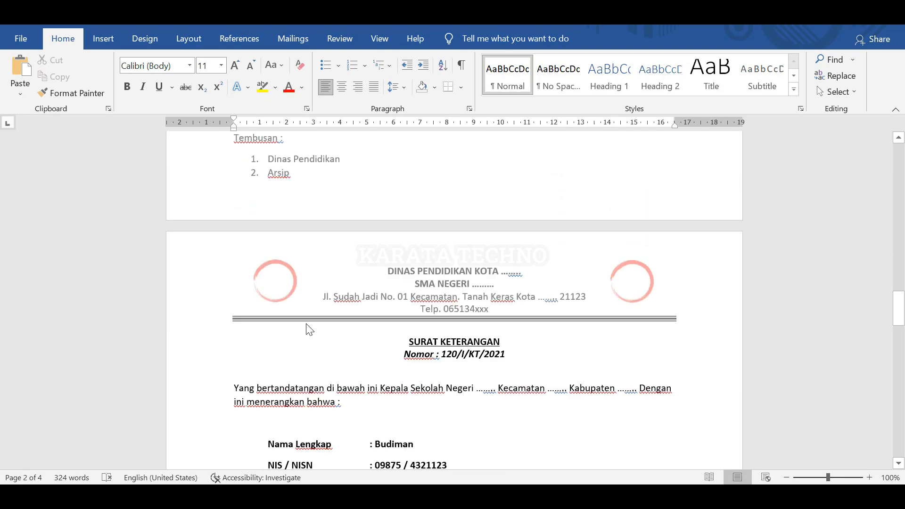
{"action": "scroll", "coordinate": [272, 313], "scroll_direction": "down", "scroll_amount": 13}
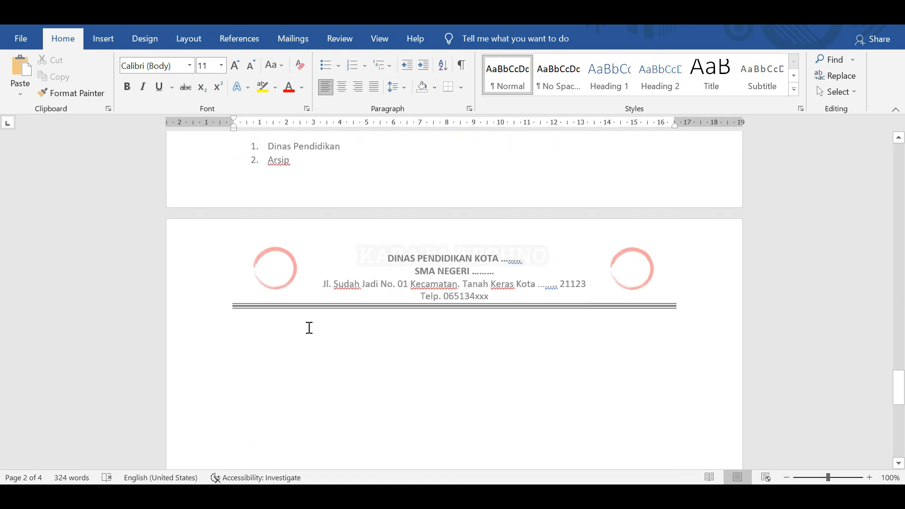
{"action": "scroll", "coordinate": [303, 379], "scroll_direction": "up", "scroll_amount": 12}
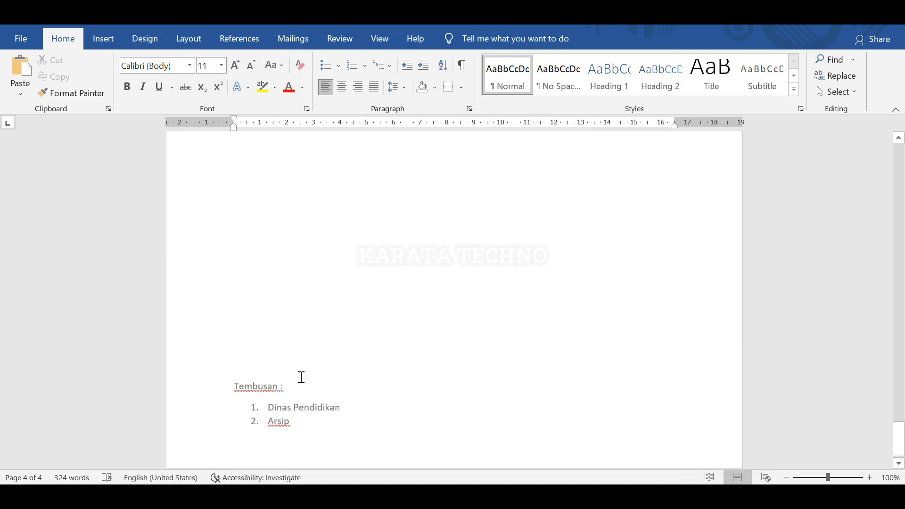
{"action": "scroll", "coordinate": [303, 375], "scroll_direction": "up", "scroll_amount": 7}
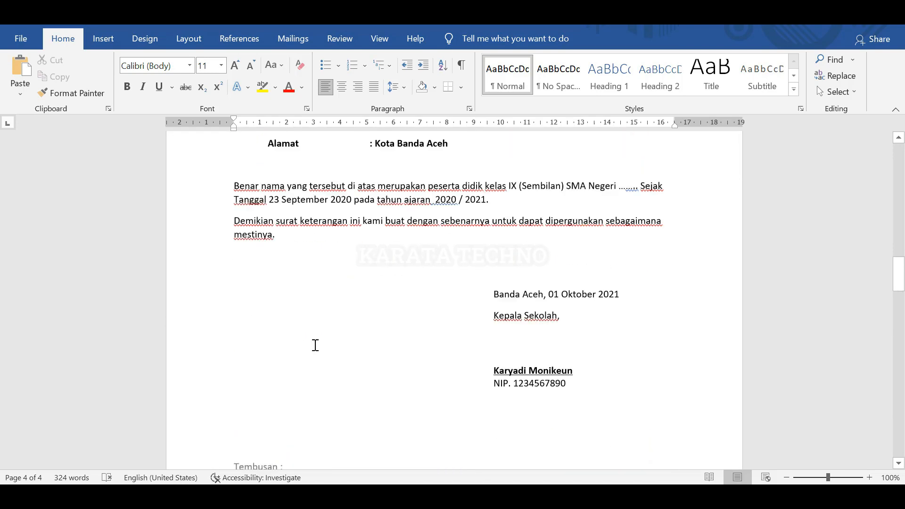
{"action": "scroll", "coordinate": [313, 343], "scroll_direction": "down", "scroll_amount": 16}
{"action": "scroll", "coordinate": [315, 345], "scroll_direction": "up", "scroll_amount": 3}
{"action": "scroll", "coordinate": [316, 346], "scroll_direction": "down", "scroll_amount": 8}
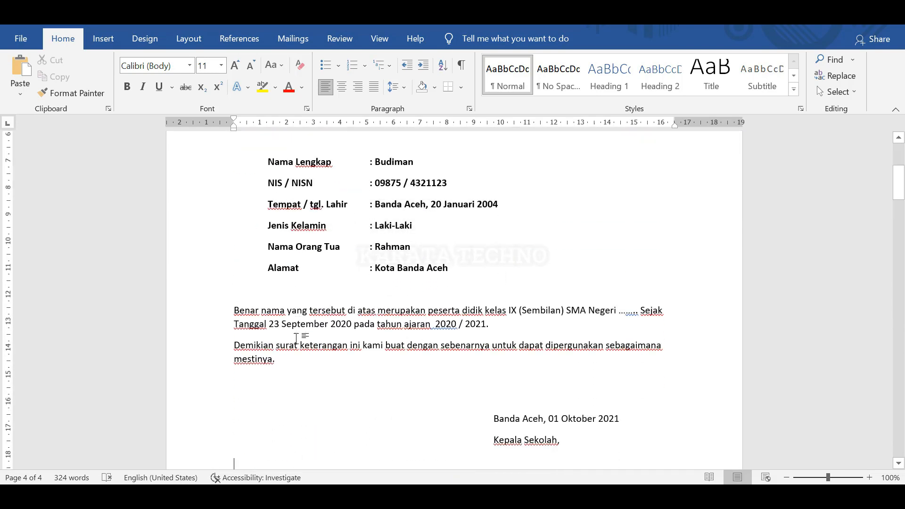
{"action": "double_click", "coordinate": [335, 286]}
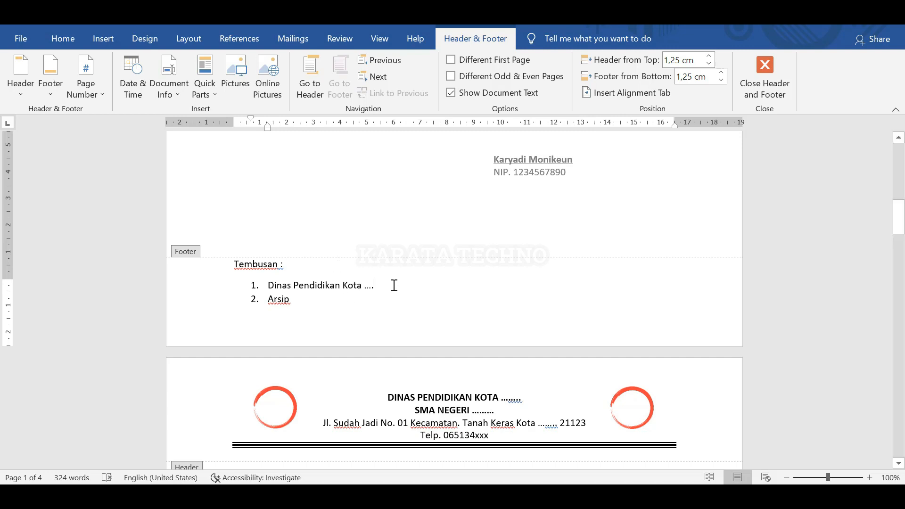
Scroll through all pages to verify the footer's first item reads 'Dinas Pendidikan Kota ....'.
{"action": "scroll", "coordinate": [394, 286], "scroll_direction": "down", "scroll_amount": 10}
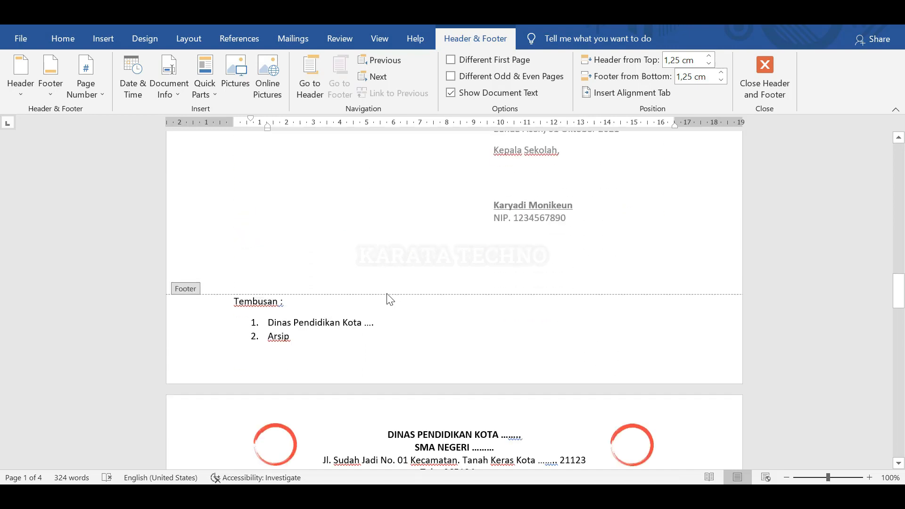
{"action": "scroll", "coordinate": [376, 242], "scroll_direction": "down", "scroll_amount": 2}
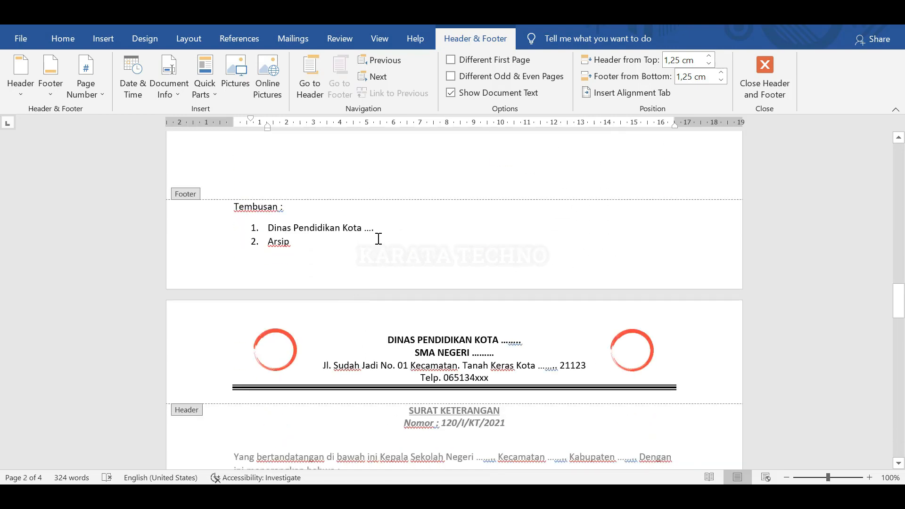
{"action": "scroll", "coordinate": [397, 327], "scroll_direction": "down", "scroll_amount": 12}
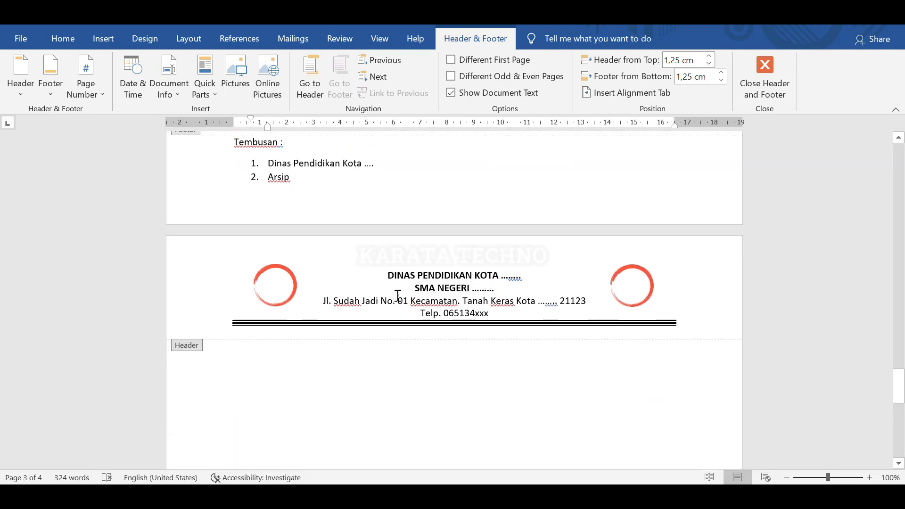
{"action": "scroll", "coordinate": [397, 296], "scroll_direction": "down", "scroll_amount": 12}
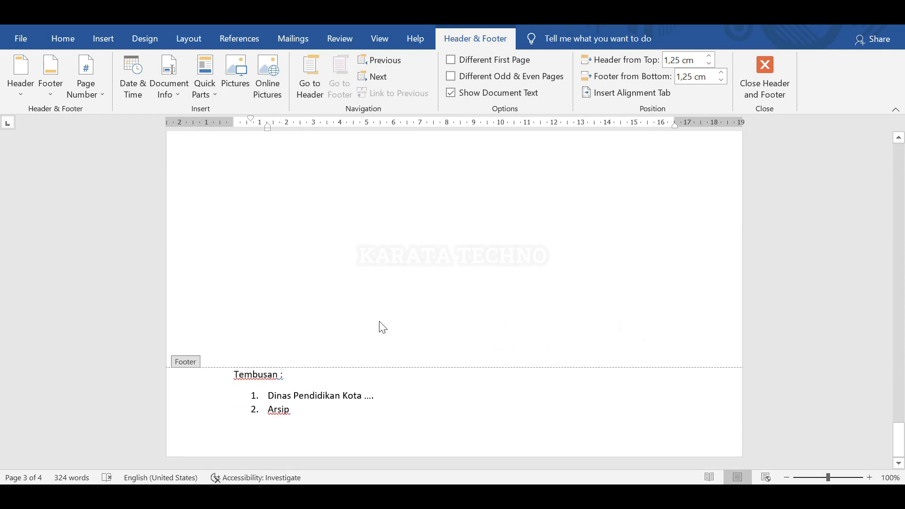
{"action": "scroll", "coordinate": [383, 325], "scroll_direction": "down", "scroll_amount": 3}
{"action": "scroll", "coordinate": [372, 287], "scroll_direction": "up", "scroll_amount": 15}
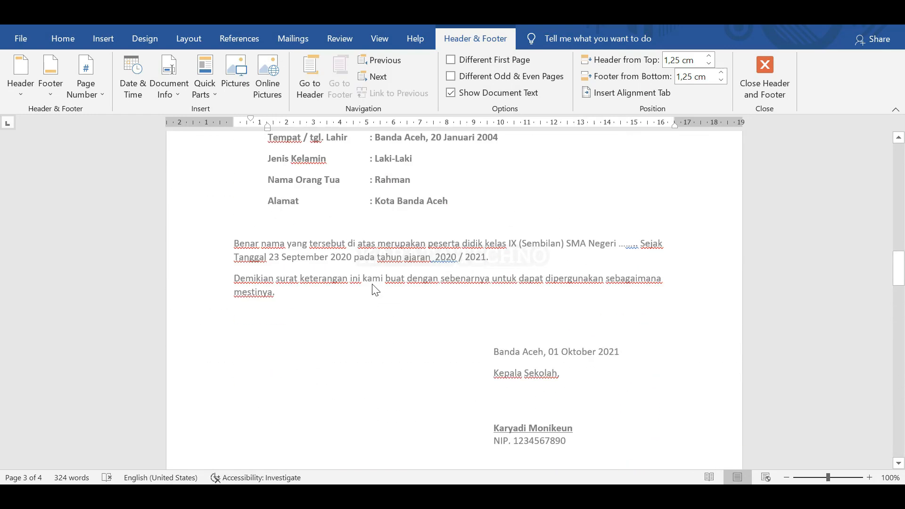
{"action": "scroll", "coordinate": [311, 270], "scroll_direction": "up", "scroll_amount": 3}
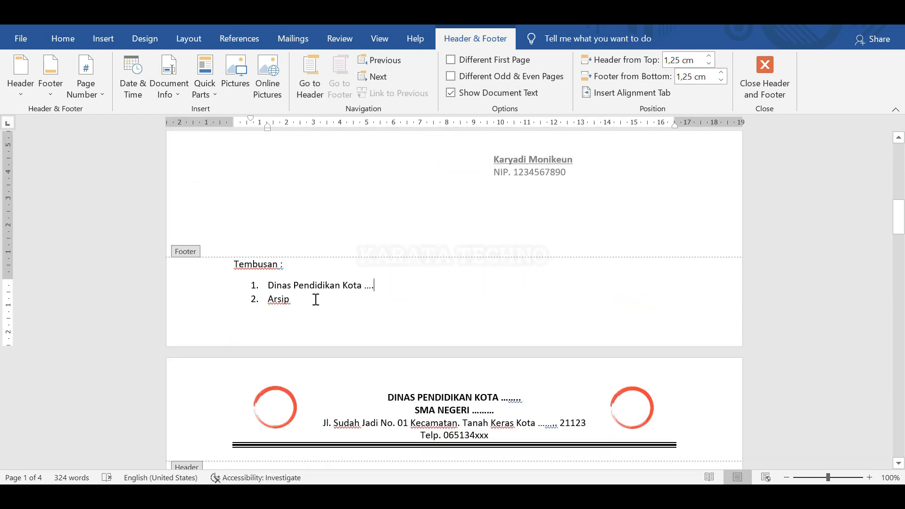
Return to the letter body after 'mestinya.', then reopen the footer with the Tembusan list.
{"action": "double_click", "coordinate": [406, 217]}
{"action": "scroll", "coordinate": [400, 226], "scroll_direction": "up", "scroll_amount": 6}
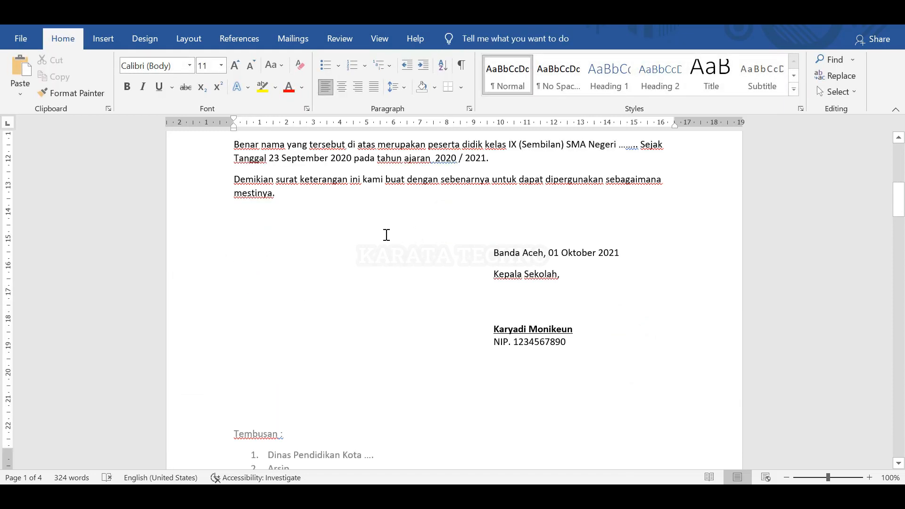
{"action": "scroll", "coordinate": [335, 330], "scroll_direction": "down", "scroll_amount": 6}
{"action": "scroll", "coordinate": [311, 255], "scroll_direction": "up", "scroll_amount": 5}
{"action": "left_click", "coordinate": [285, 214]}
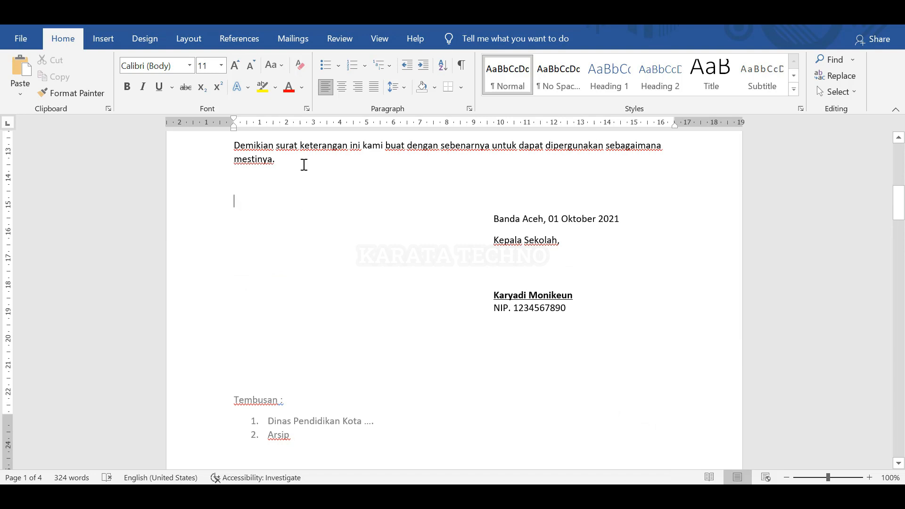
{"action": "left_click", "coordinate": [304, 165]}
{"action": "double_click", "coordinate": [341, 435]}
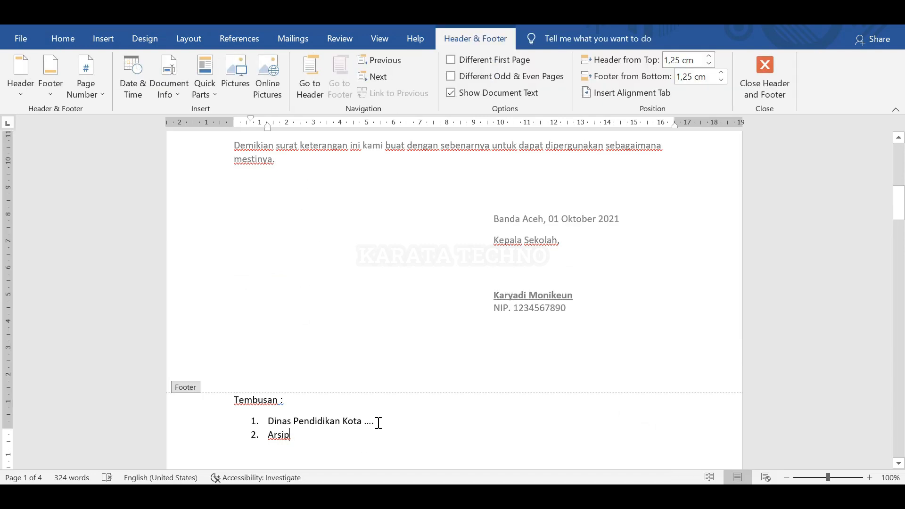
{"action": "scroll", "coordinate": [378, 424], "scroll_direction": "up", "scroll_amount": 15}
{"action": "scroll", "coordinate": [384, 414], "scroll_direction": "down", "scroll_amount": 12}
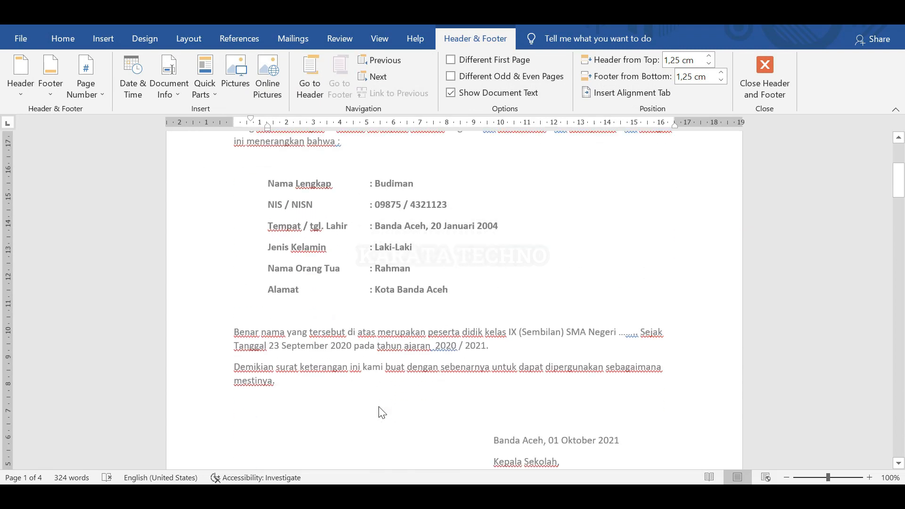
{"action": "scroll", "coordinate": [382, 413], "scroll_direction": "down", "scroll_amount": 1}
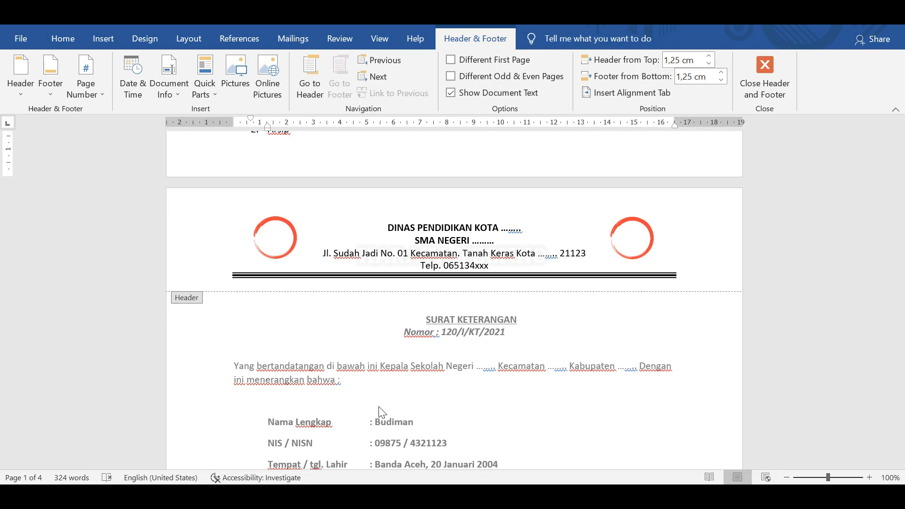
{"action": "scroll", "coordinate": [382, 412], "scroll_direction": "down", "scroll_amount": 1}
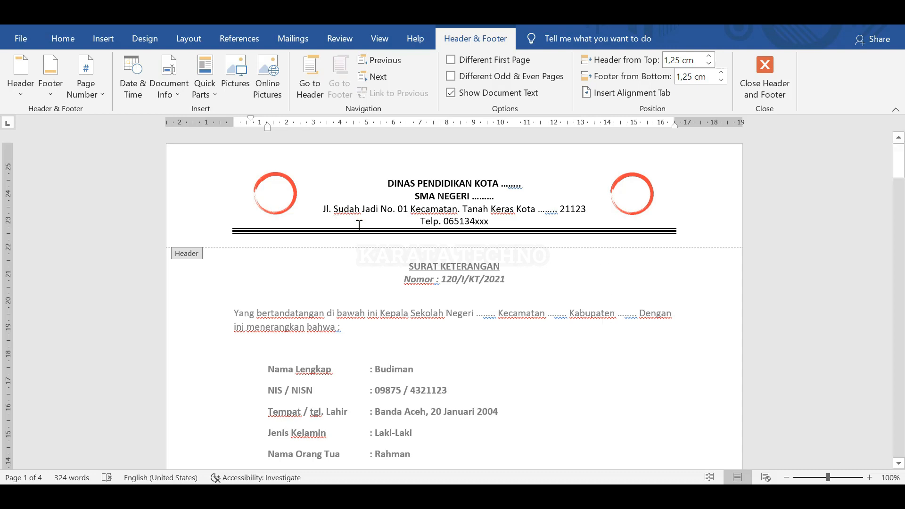
{"action": "scroll", "coordinate": [450, 348], "scroll_direction": "down", "scroll_amount": 5}
{"action": "scroll", "coordinate": [454, 359], "scroll_direction": "down", "scroll_amount": 5}
{"action": "scroll", "coordinate": [481, 289], "scroll_direction": "up", "scroll_amount": 10}
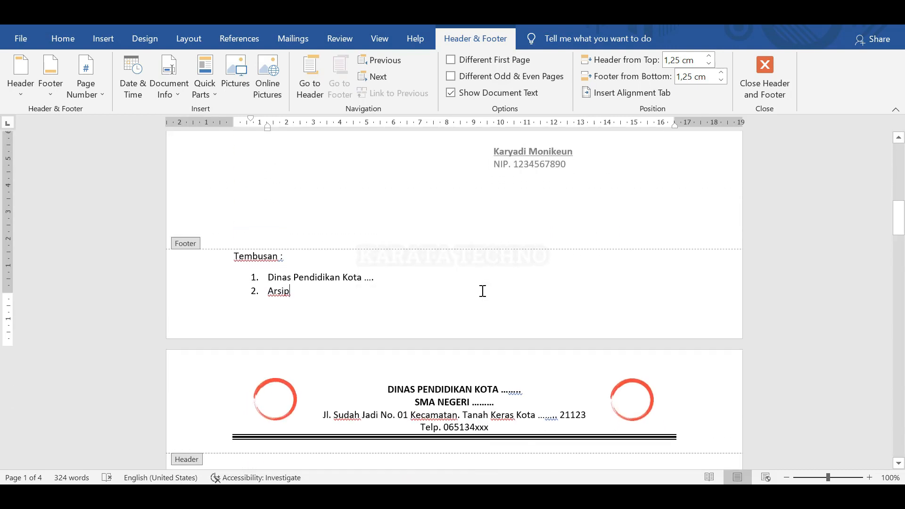
{"action": "scroll", "coordinate": [484, 311], "scroll_direction": "up", "scroll_amount": 1}
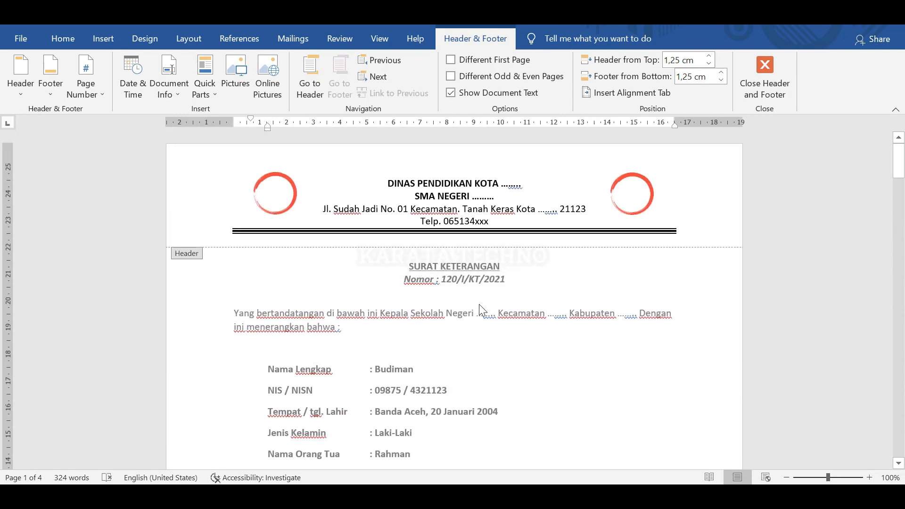